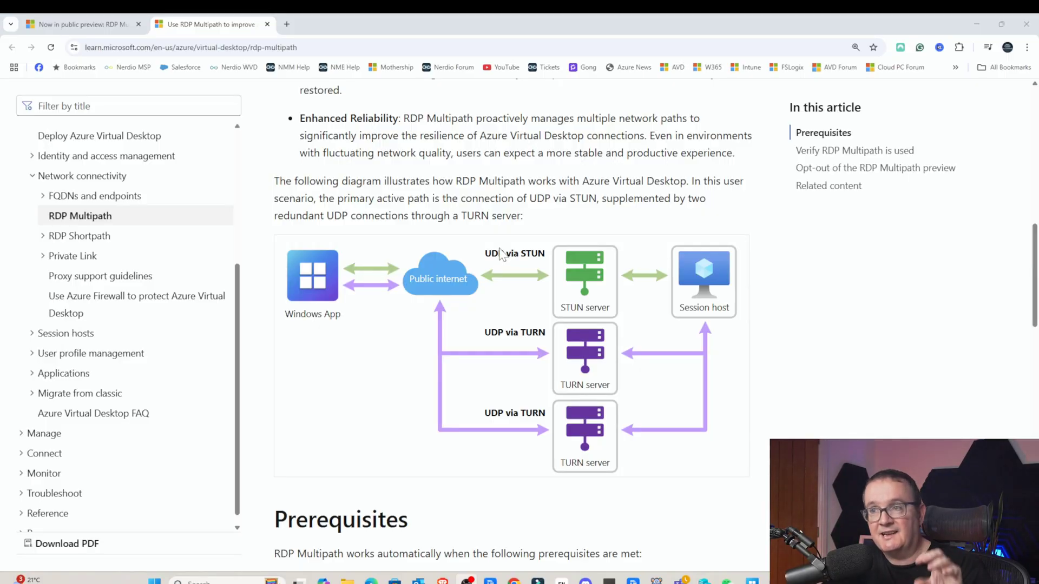
# Scroll the RDP Multipath article down to the Prerequisites and 'Verify RDP Multipath is used' sections.
pyautogui.scroll(-5, 502, 256)
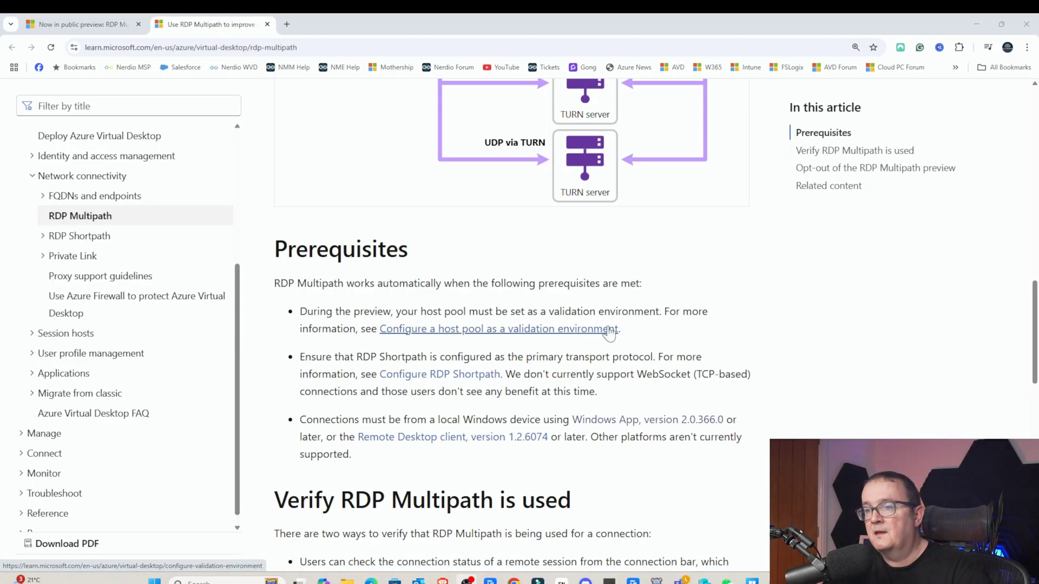
pyautogui.scroll(-1, 589, 341)
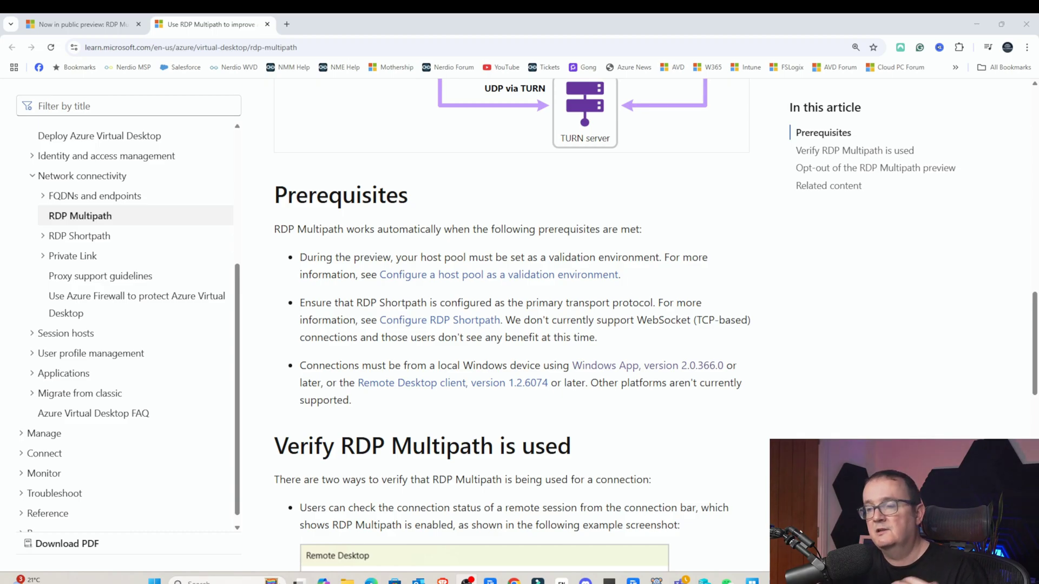
pyautogui.scroll(-1, 512, 325)
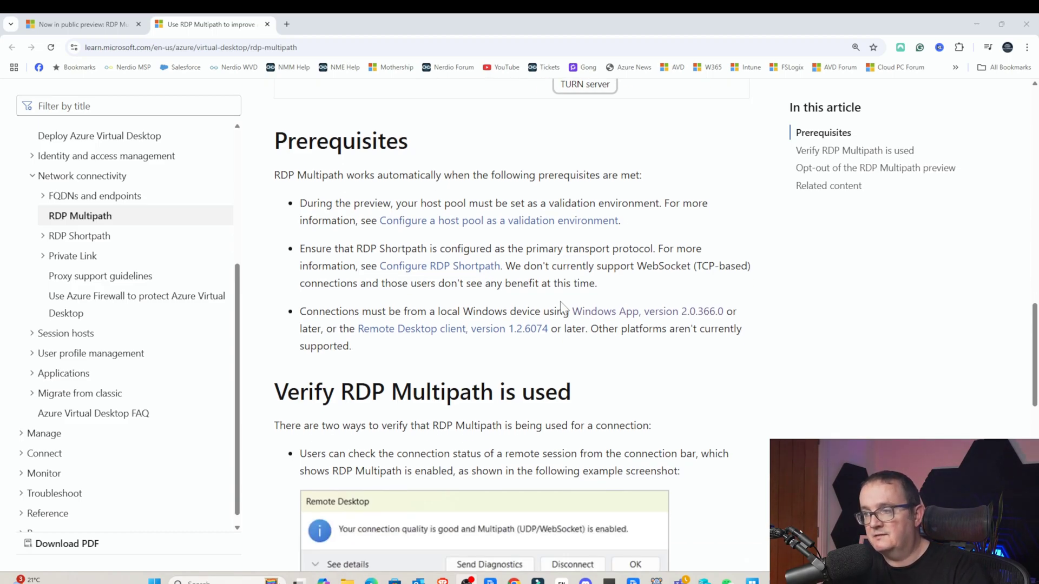
pyautogui.scroll(-1, 561, 306)
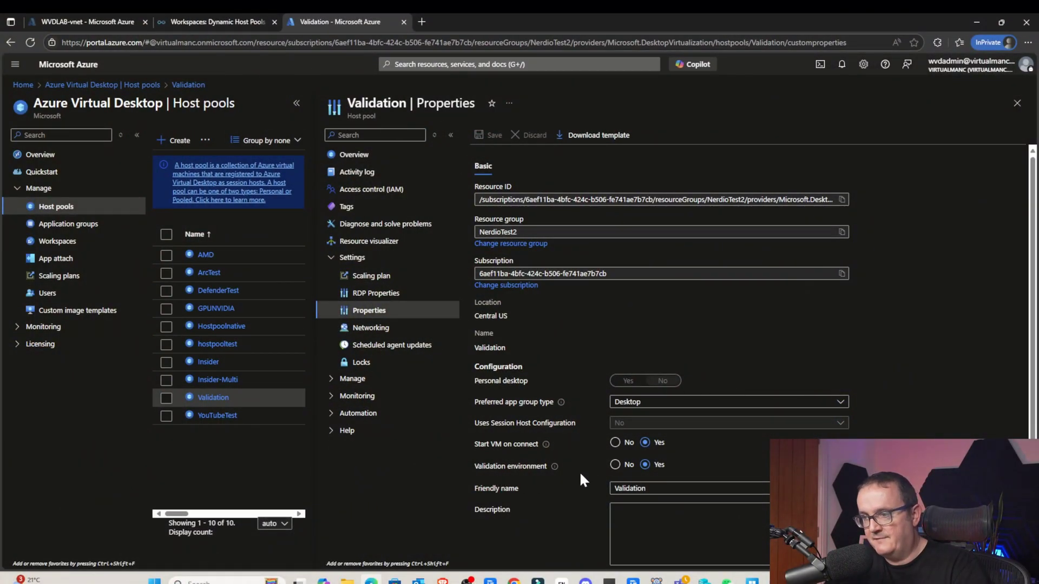
# Confirm the Validation host pool shows Validation environment Yes, then switch to Nerdio's view of it.
pyautogui.scroll(-1, 579, 471)
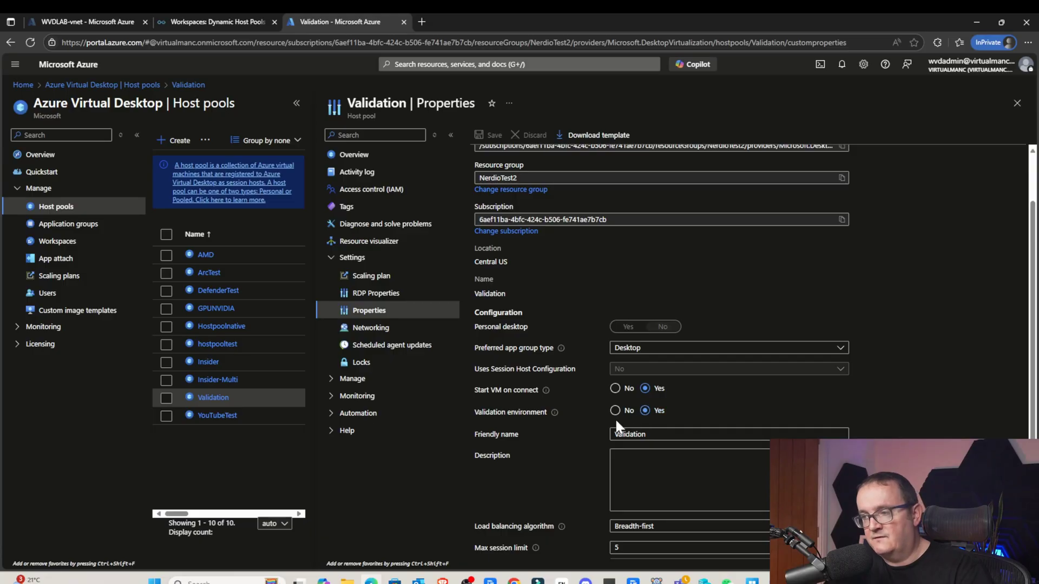
pyautogui.click(245, 16)
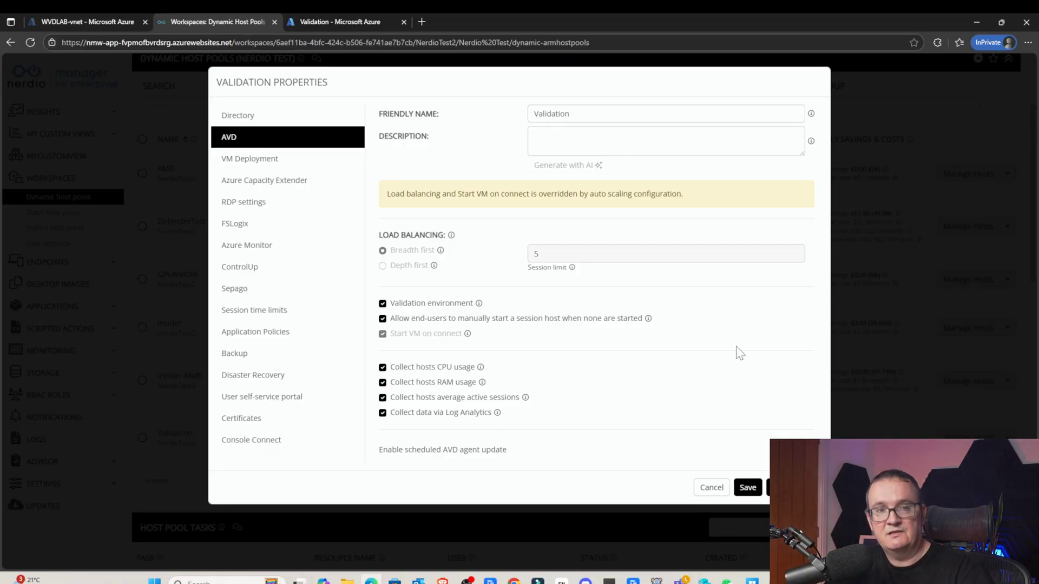
# Review the Validation host pool's Networking > RDP Shortpath values in Azure, then return to Nerdio.
pyautogui.click(340, 22)
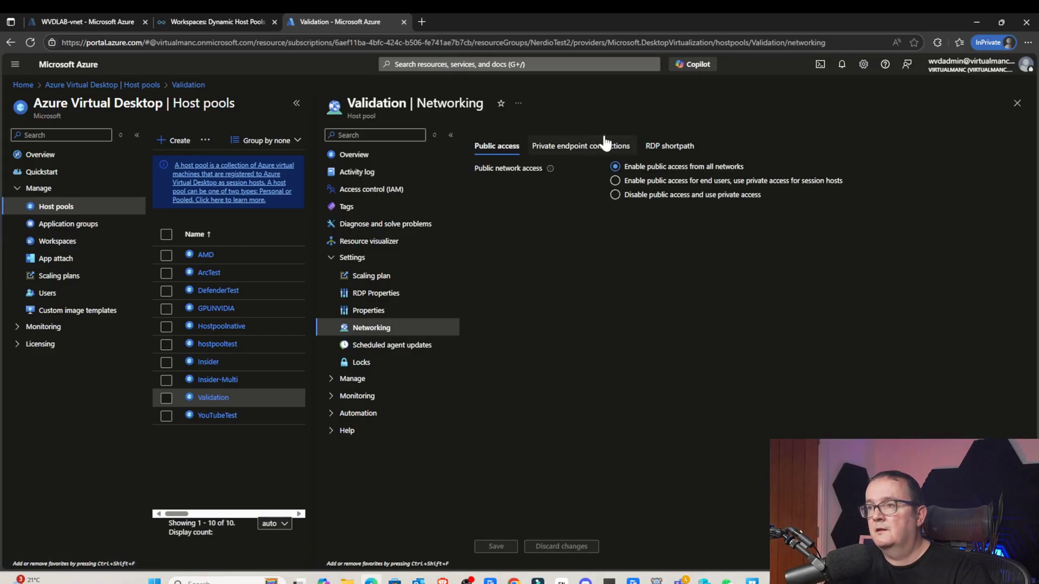
pyautogui.click(670, 147)
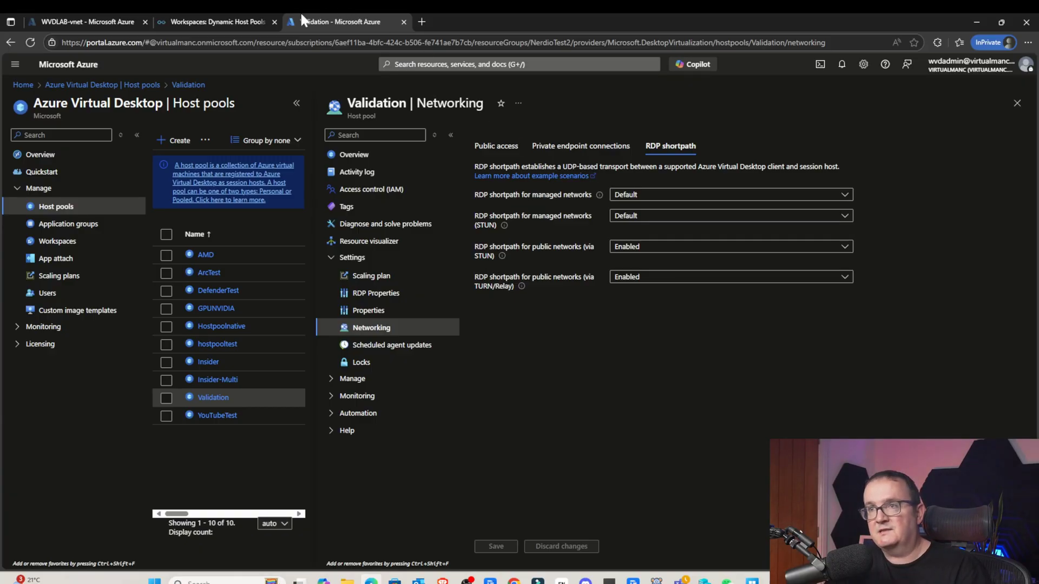
pyautogui.hotkey('ctrl', 'shift', 'Tab')
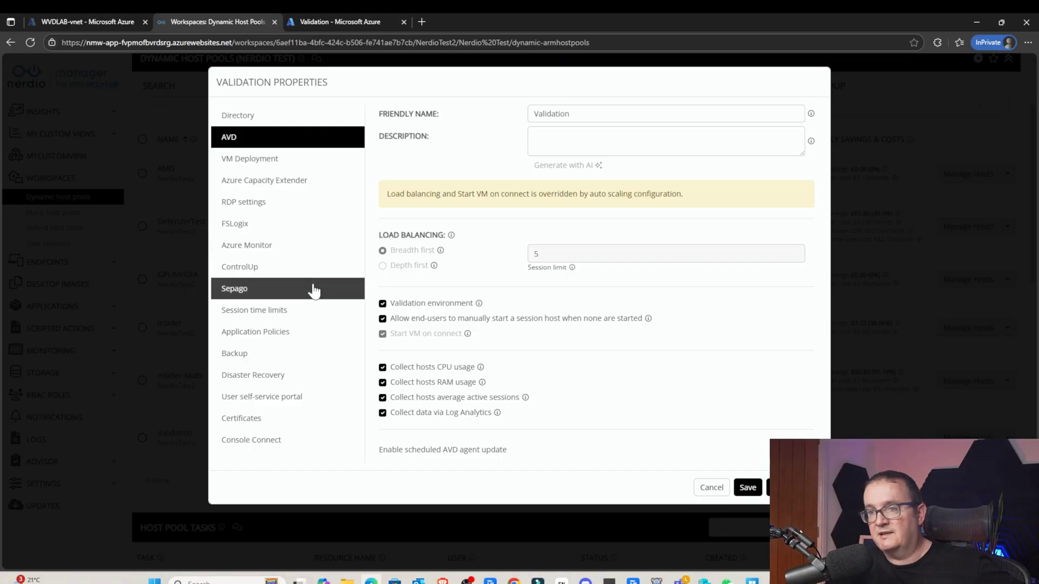
# Show the Validation pool's RDP settings in Nerdio, then bring Windows App forward.
pyautogui.click(273, 204)
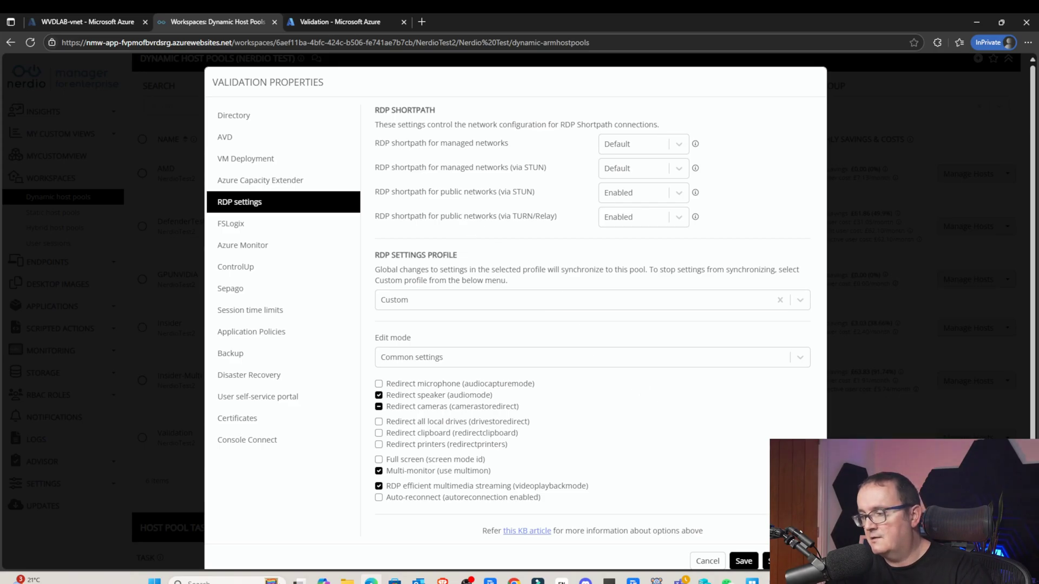
pyautogui.moveTo(752, 581)
pyautogui.click(735, 533)
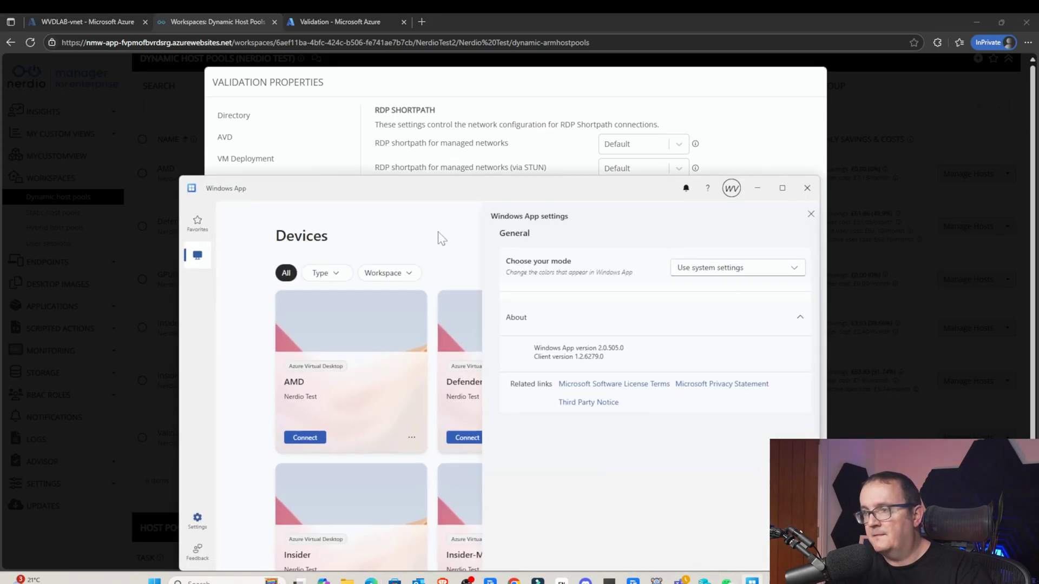
# Maximize Windows App and highlight its version 2.0.505.0 under Settings > About.
pyautogui.doubleClick(320, 183)
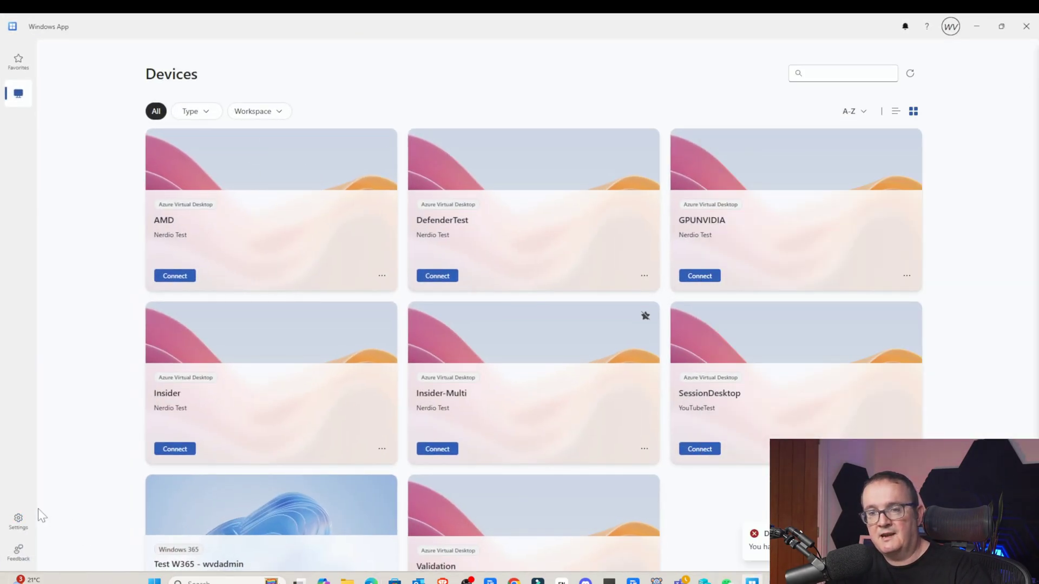
pyautogui.click(18, 521)
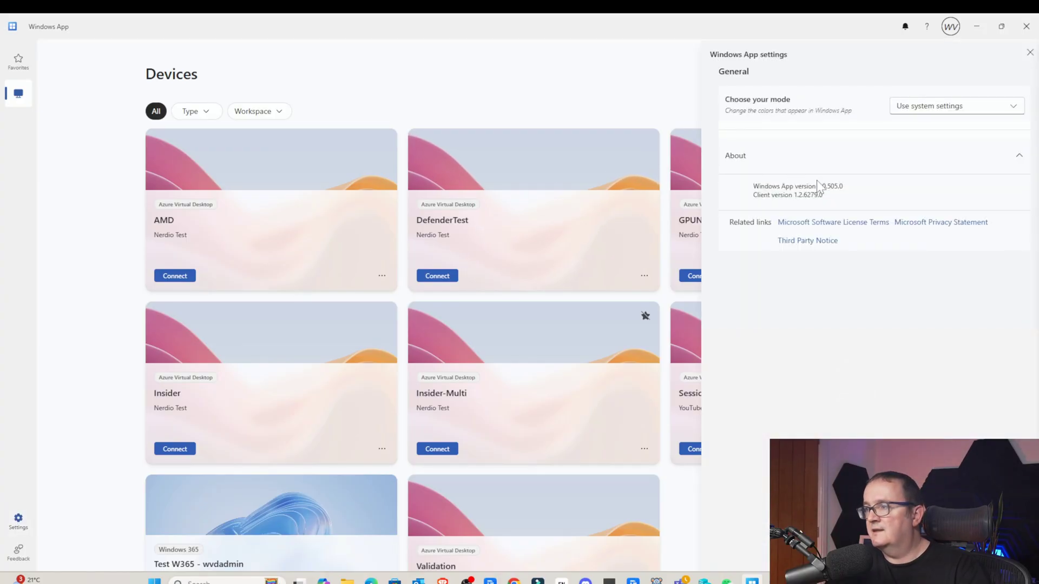
pyautogui.moveTo(812, 186); pyautogui.dragTo(842, 186)
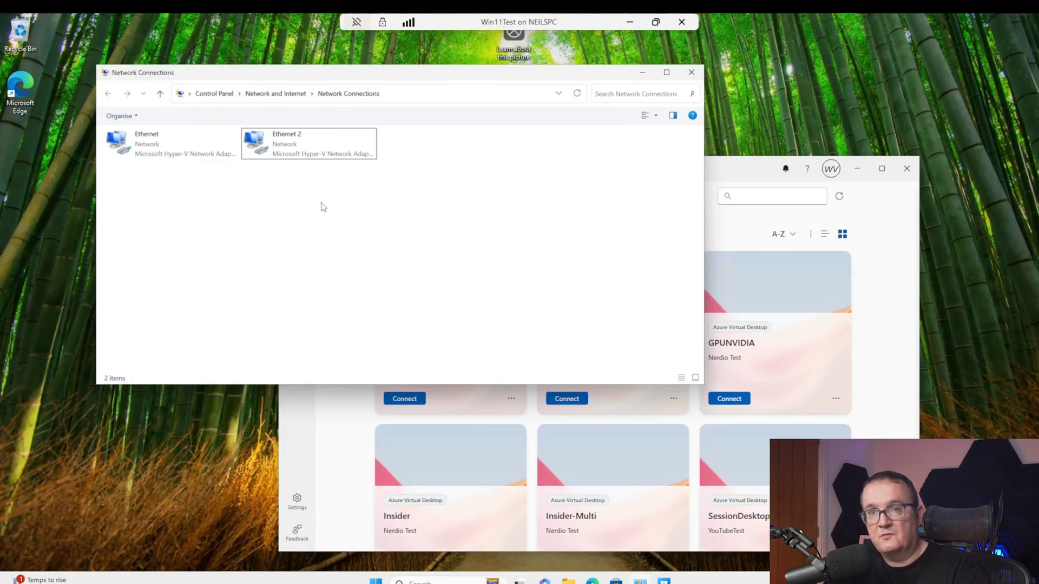
# Select the Ethernet 2 adapter, then move and maximize Windows App on its Devices list.
pyautogui.click(347, 148)
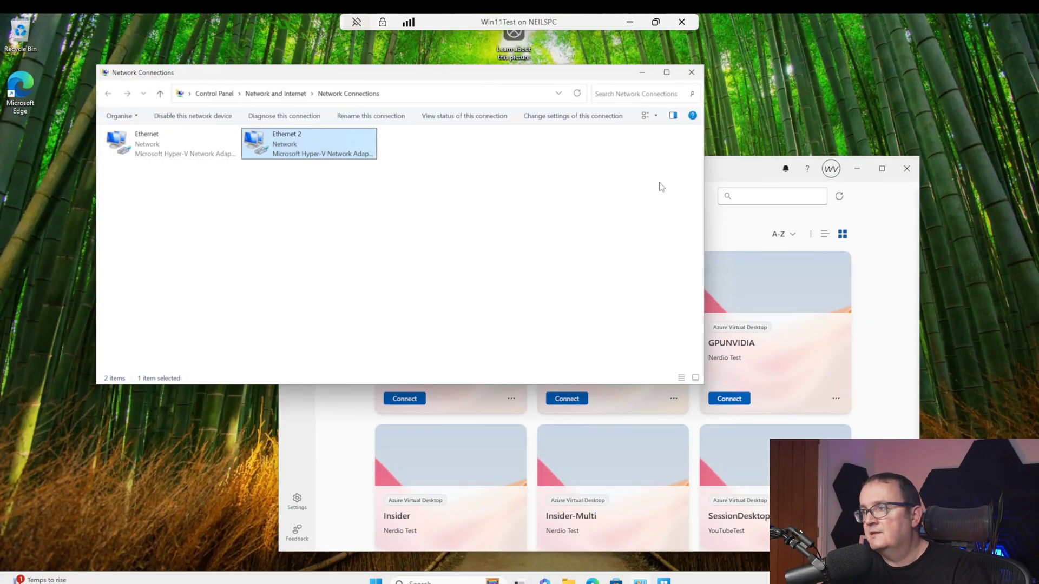
pyautogui.click(714, 168)
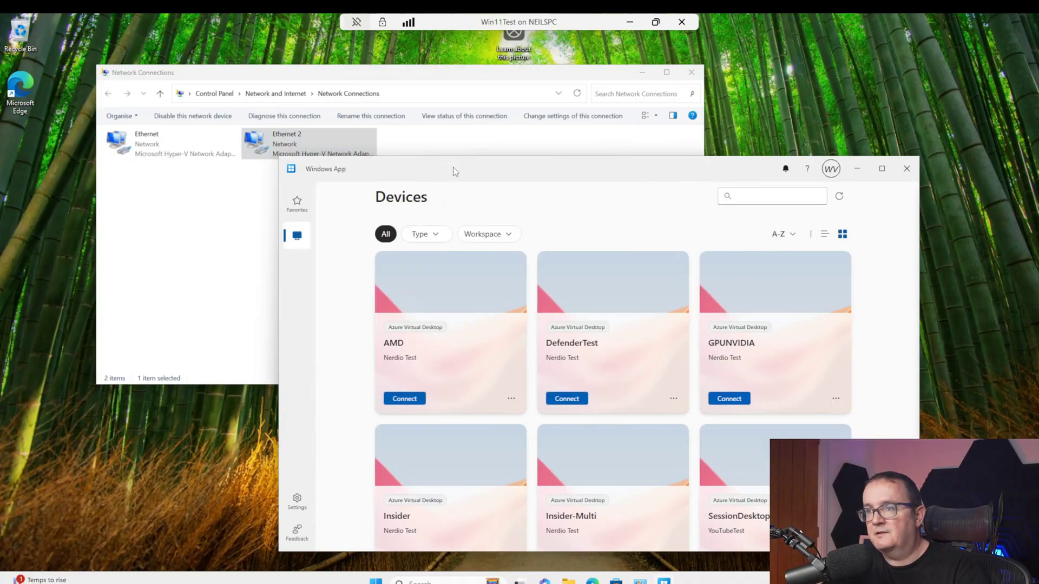
pyautogui.moveTo(453, 167); pyautogui.dragTo(568, 135)
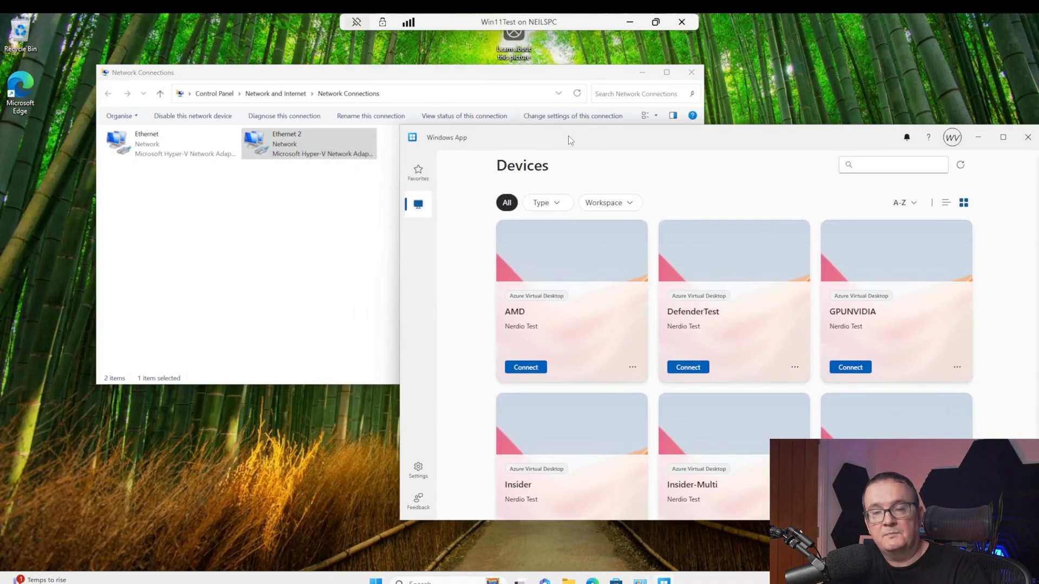
pyautogui.doubleClick(568, 135)
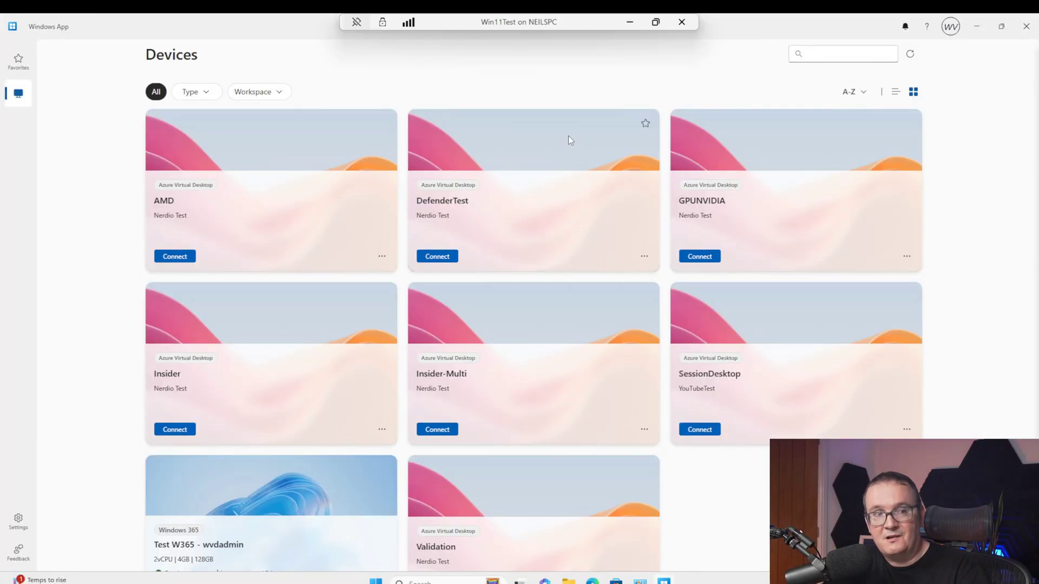
pyautogui.scroll(-1, 652, 316)
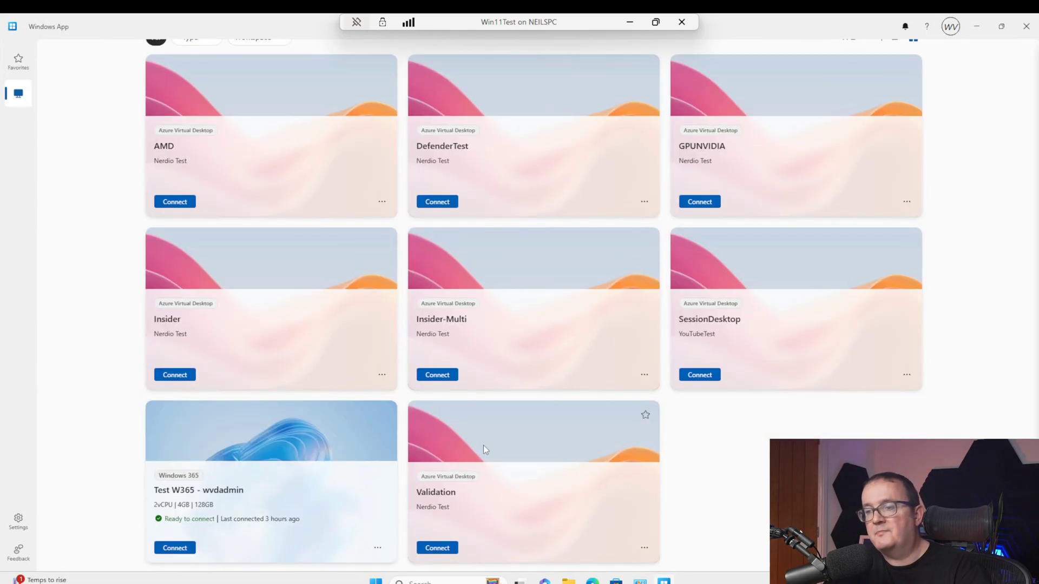
pyautogui.scroll(1, 478, 411)
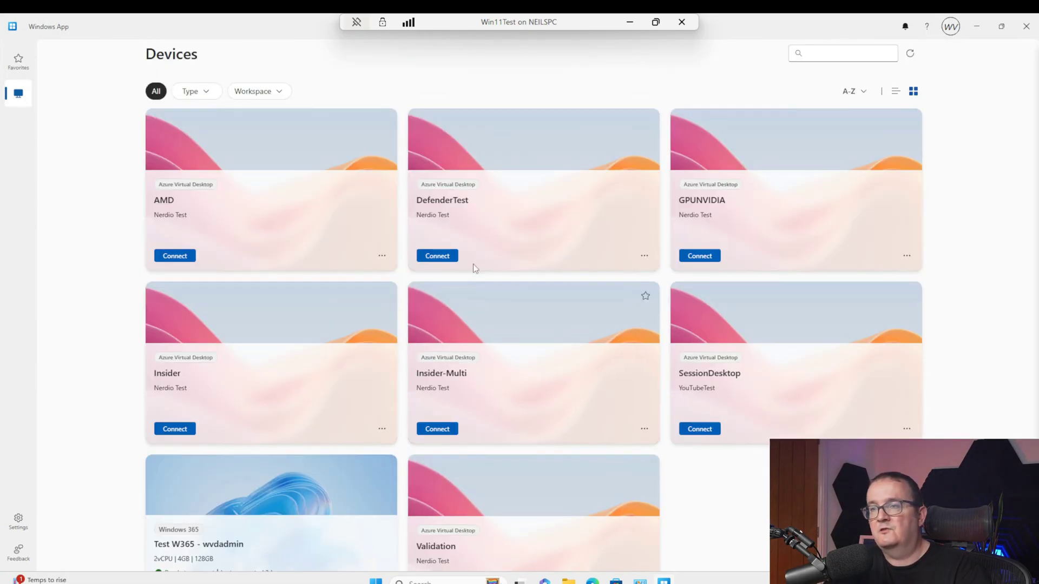
# Connect to DefenderTest and expand its full connection information, showing UDP transport.
pyautogui.click(437, 257)
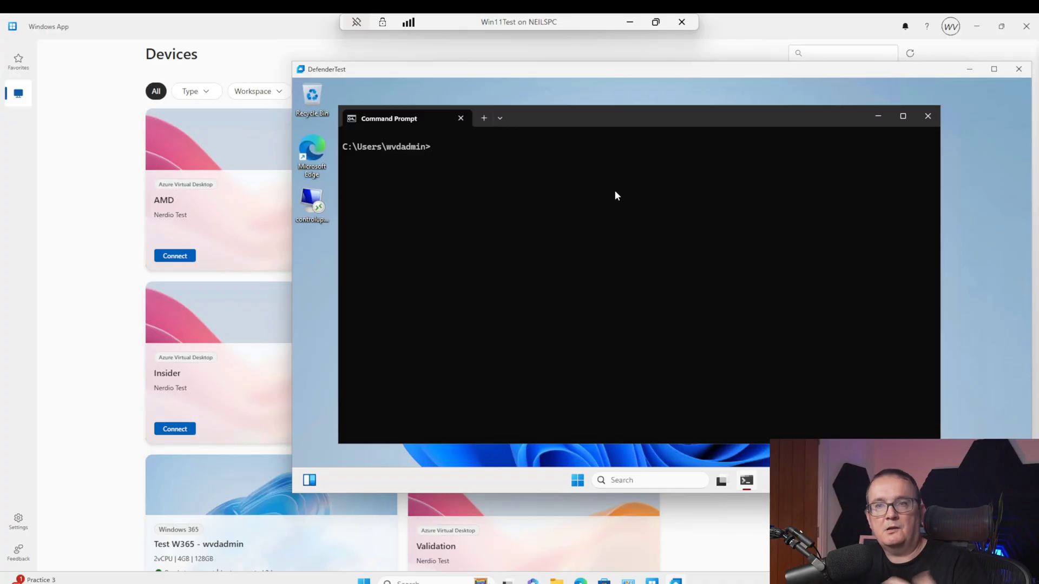
pyautogui.click(300, 69)
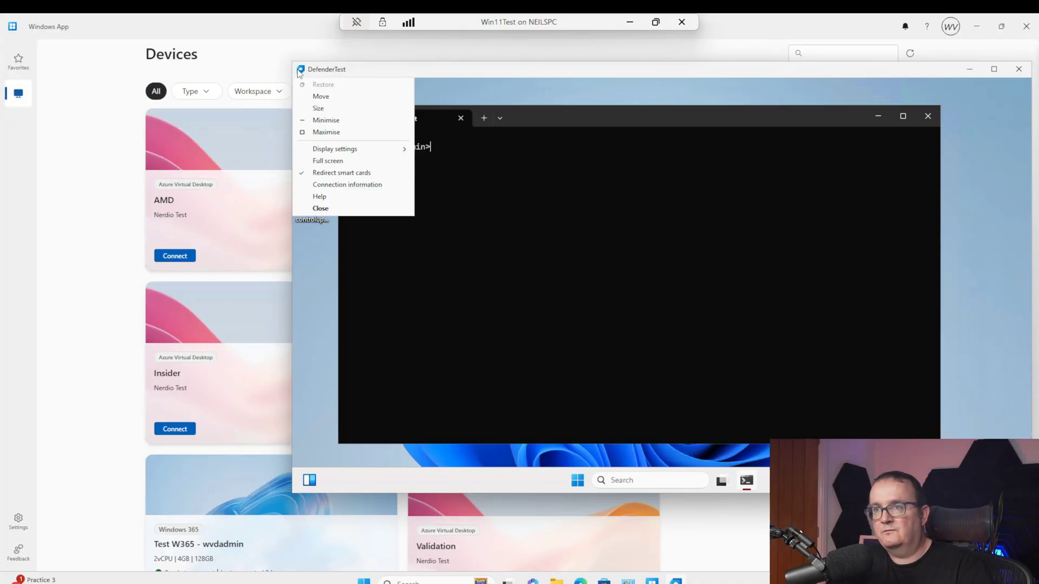
pyautogui.click(338, 185)
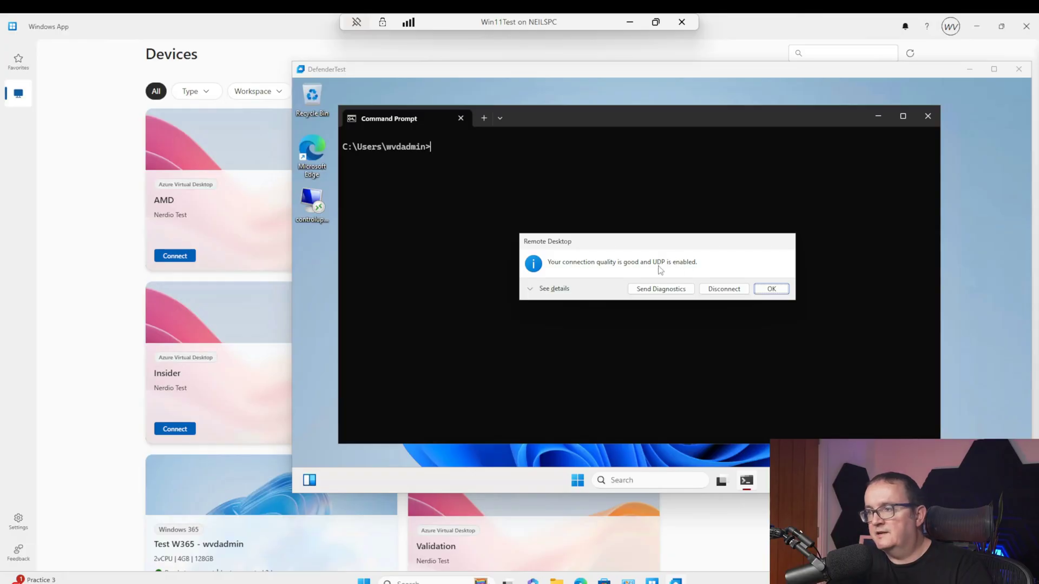
pyautogui.click(549, 287)
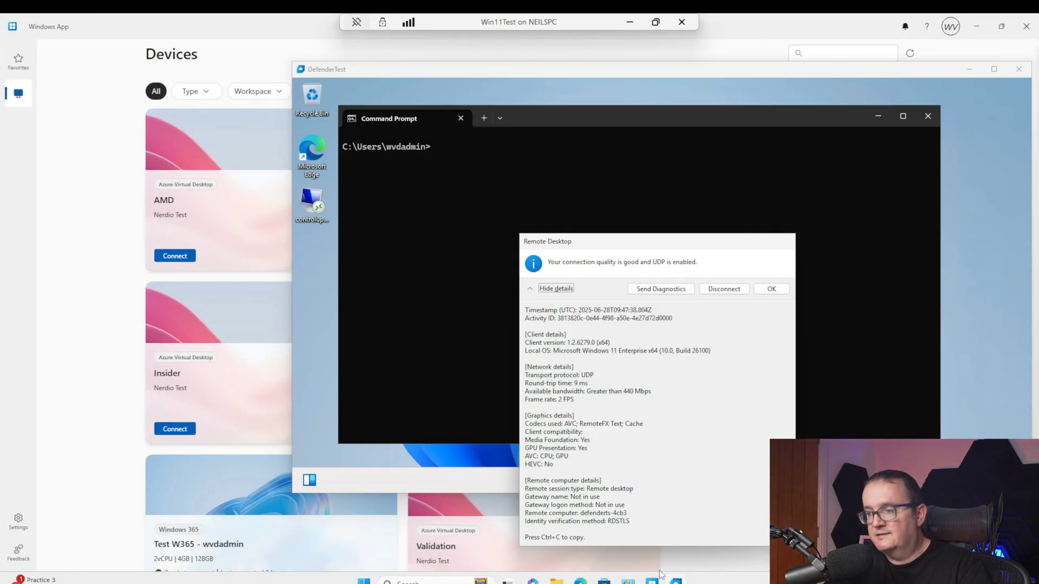
# Disable the Ethernet adapter in the Network Connections window.
pyautogui.rightClick(628, 580)
pyautogui.click(573, 489)
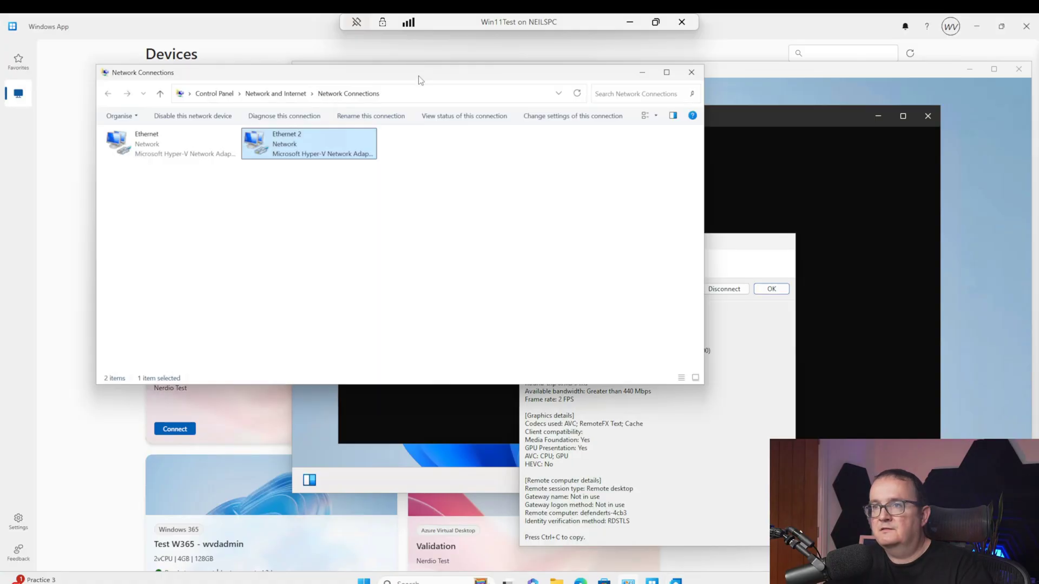
pyautogui.moveTo(419, 80); pyautogui.dragTo(331, 55)
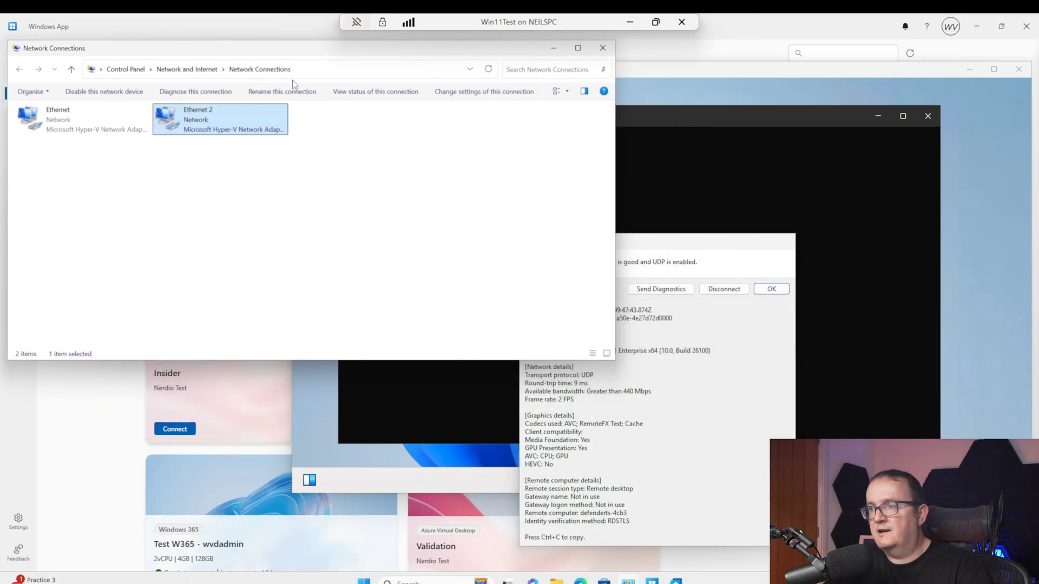
pyautogui.click(109, 122)
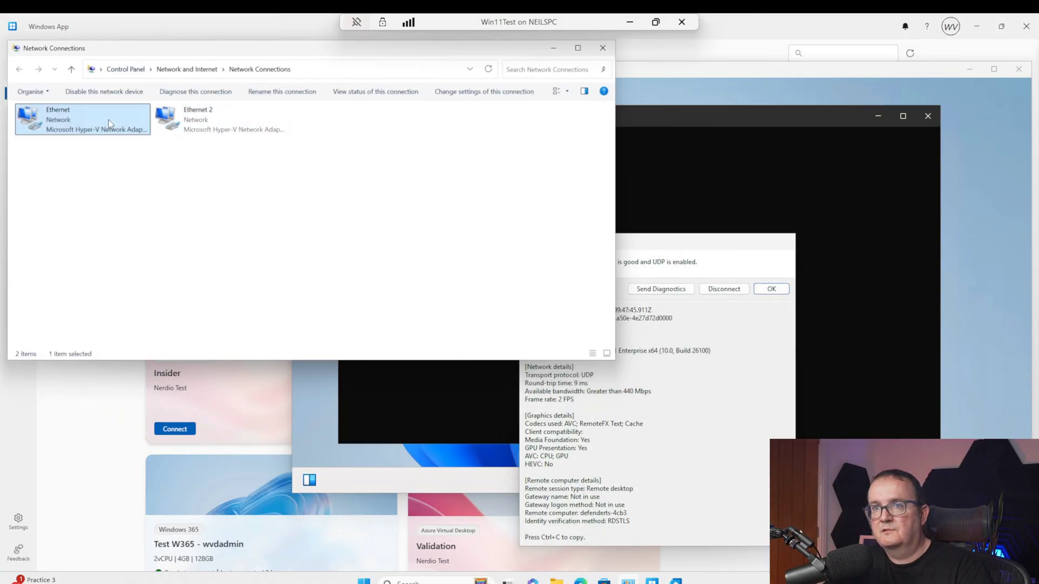
pyautogui.rightClick(108, 119)
pyautogui.click(131, 131)
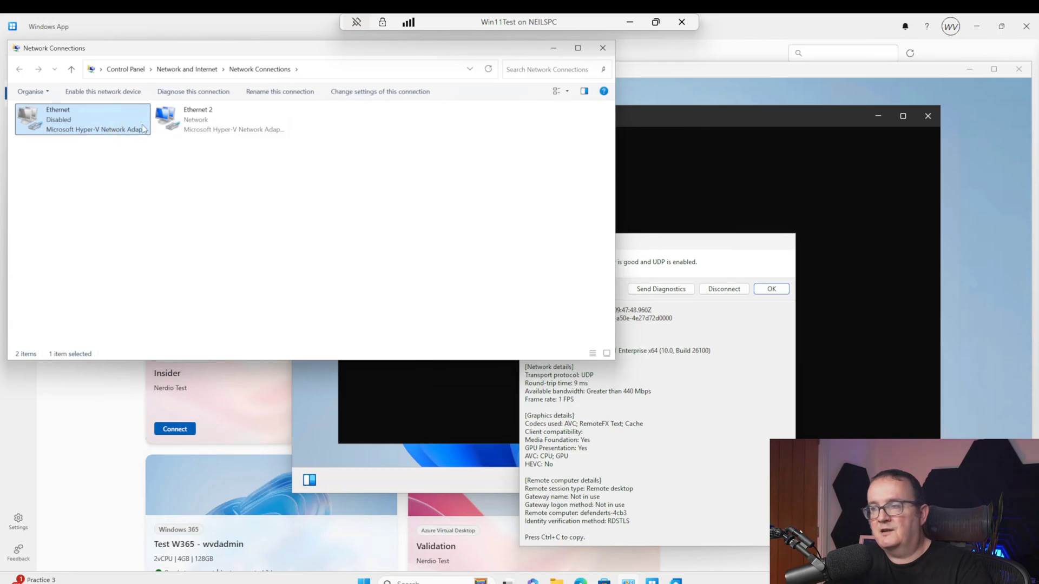
# Dismiss the connection information and toggle the remote Start menu repeatedly to test responsiveness.
pyautogui.click(680, 219)
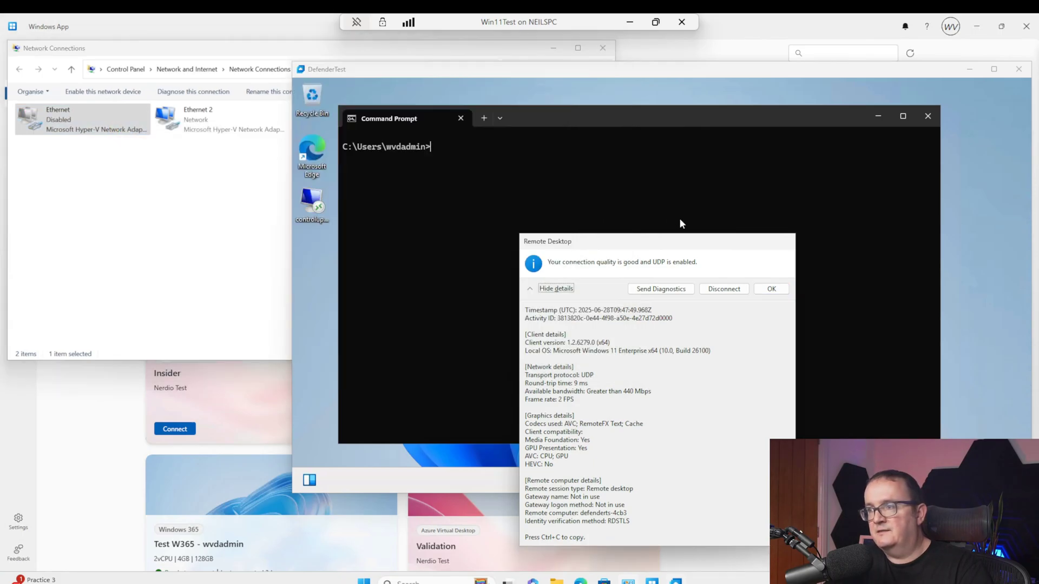
pyautogui.click(771, 289)
pyautogui.click(575, 481)
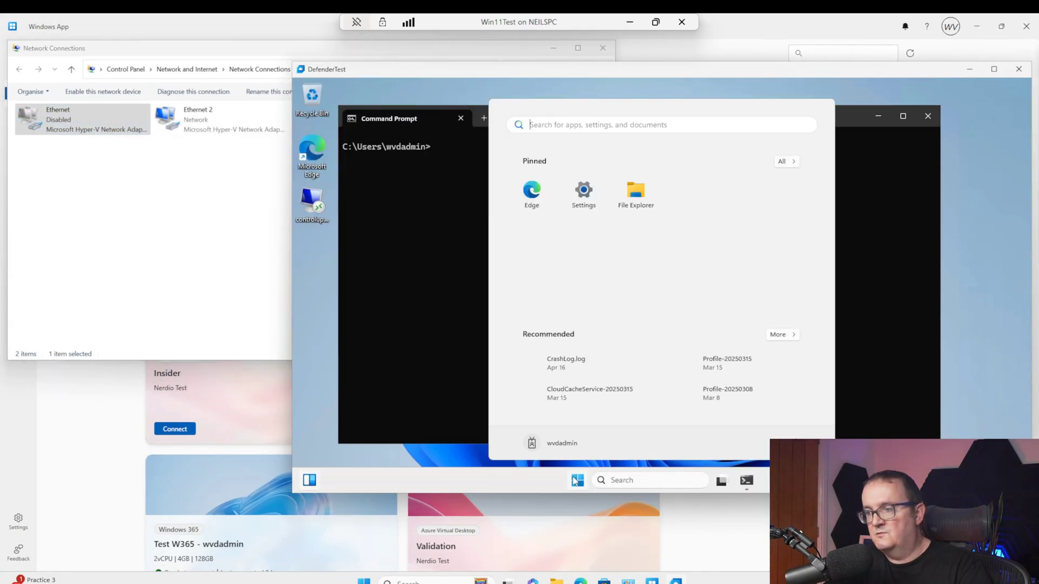
pyautogui.click(575, 481)
pyautogui.click(575, 481)
pyautogui.click(575, 481)
pyautogui.click(575, 481)
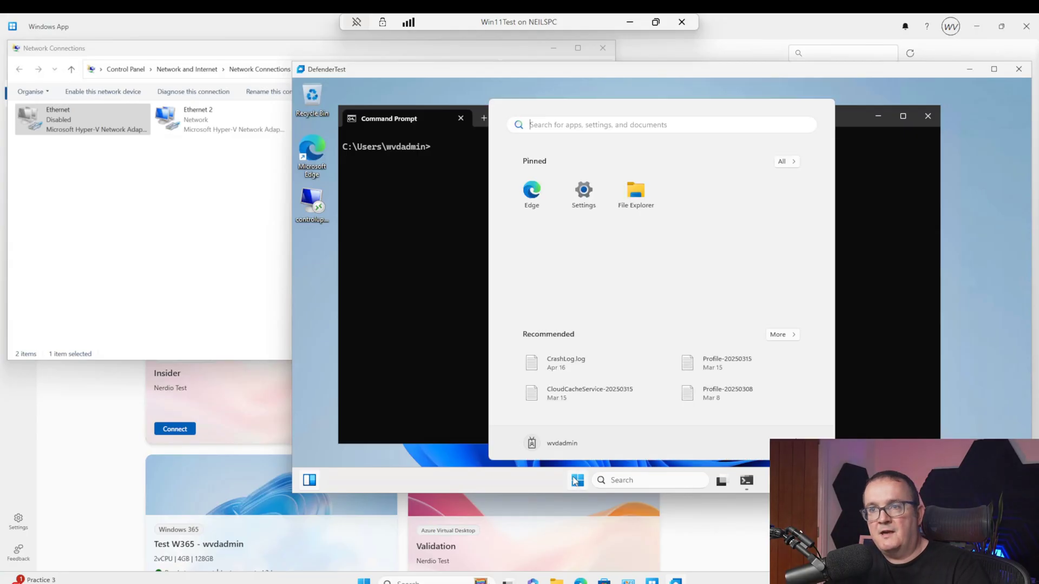
pyautogui.click(575, 481)
pyautogui.click(575, 481)
pyautogui.click(575, 481)
pyautogui.click(575, 481)
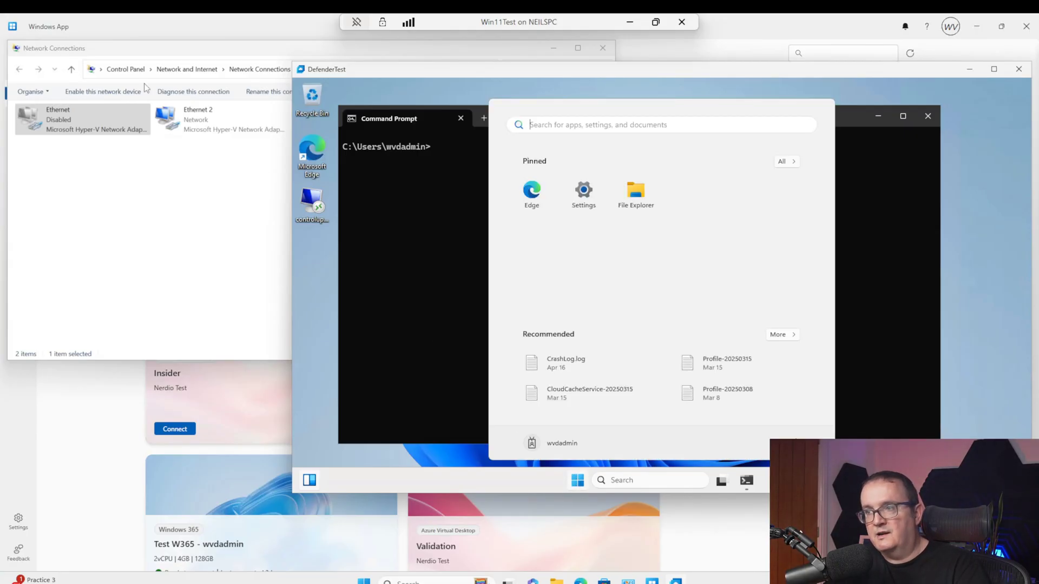
# Re-enable Ethernet, disable Ethernet 2, and return to the DefenderTest session.
pyautogui.click(60, 121)
pyautogui.rightClick(61, 122)
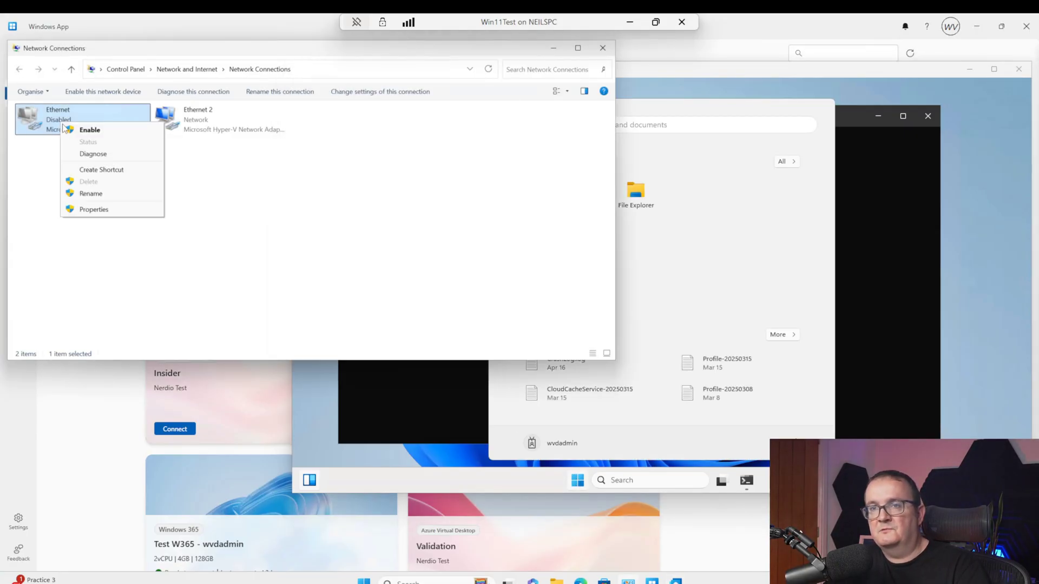
pyautogui.click(82, 130)
pyautogui.click(203, 131)
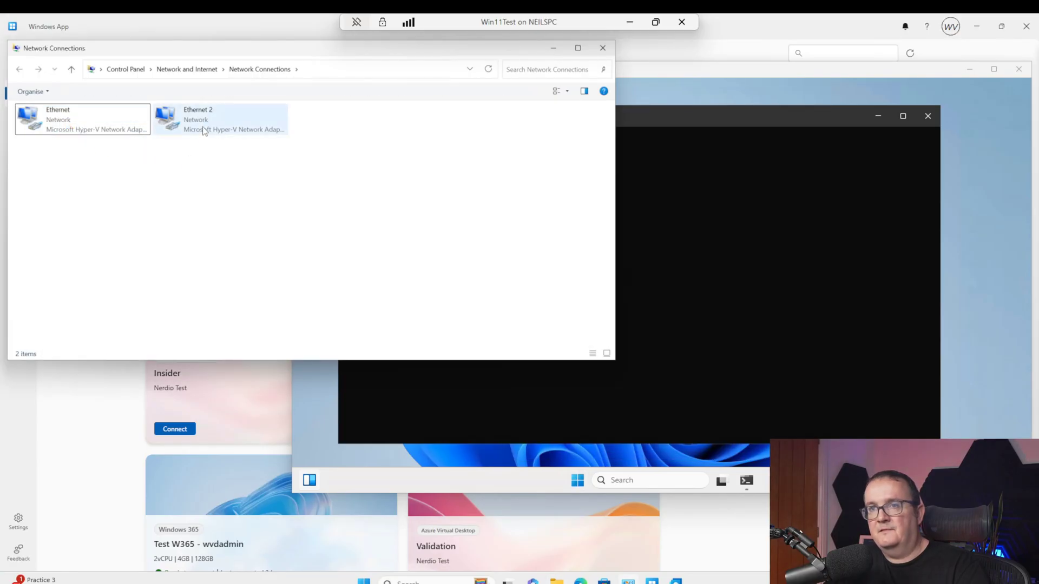
pyautogui.rightClick(203, 131)
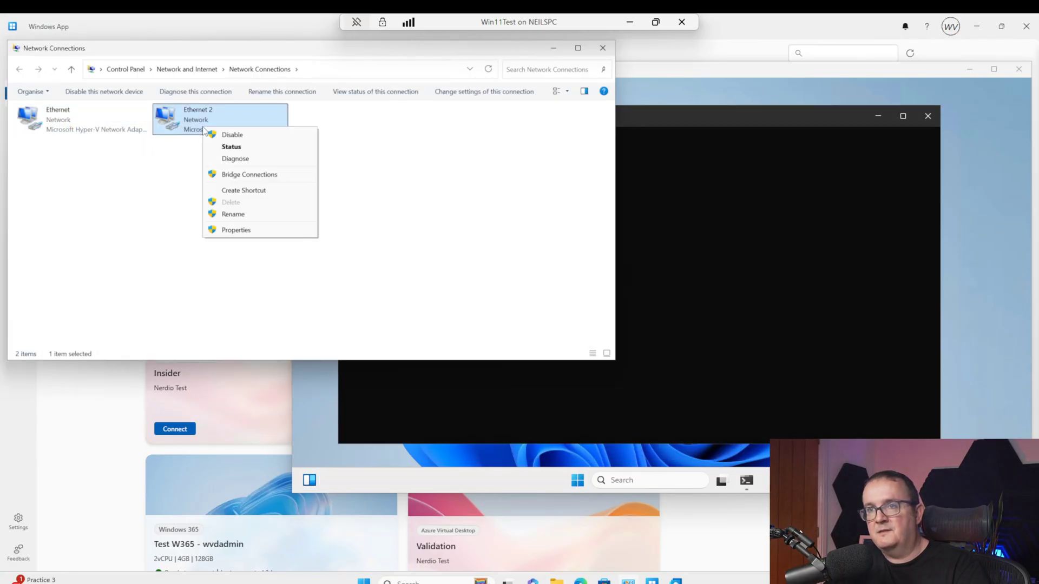
pyautogui.click(230, 135)
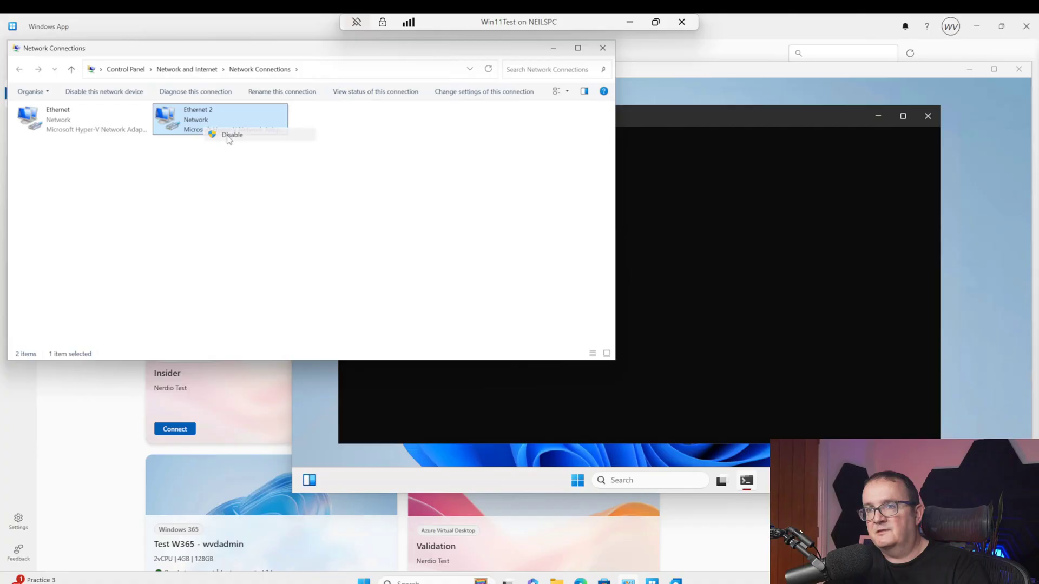
pyautogui.click(684, 232)
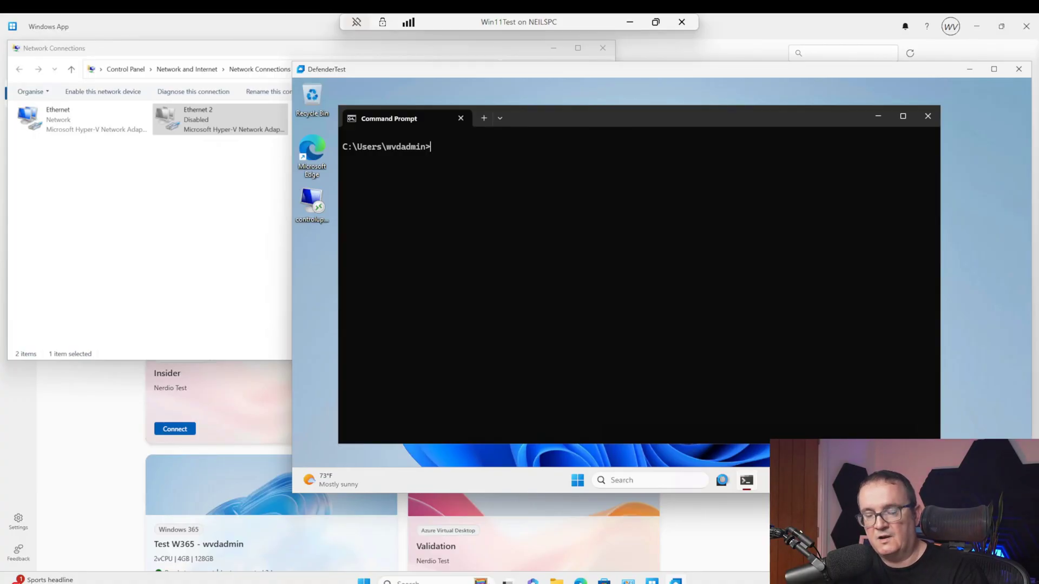
# Test the session with typing and the Start menu, then re-enable Ethernet 2 and check DefenderTest.
pyautogui.write('eeee')
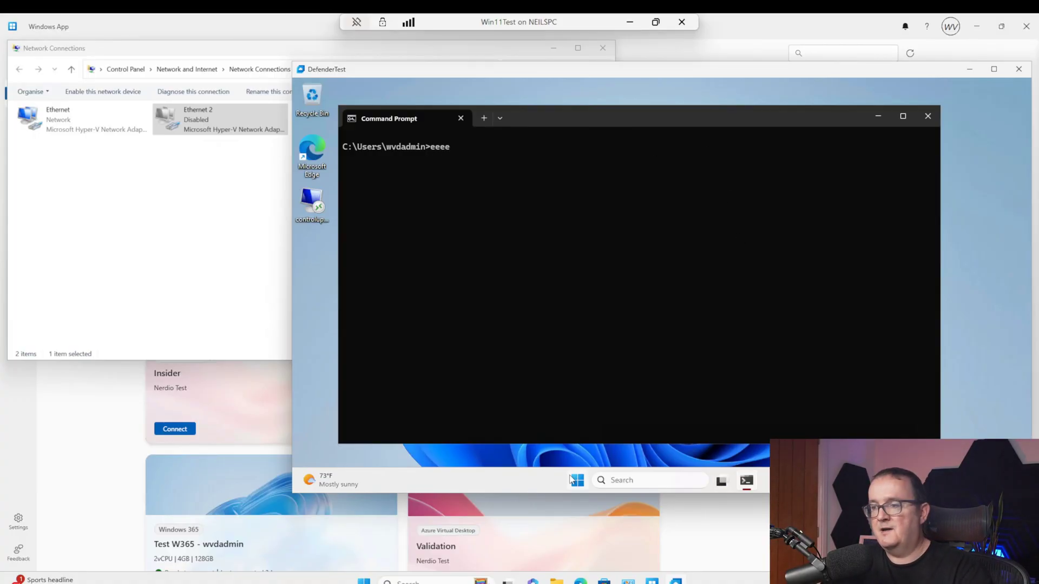
pyautogui.click(572, 478)
pyautogui.rightClick(213, 119)
pyautogui.click(232, 130)
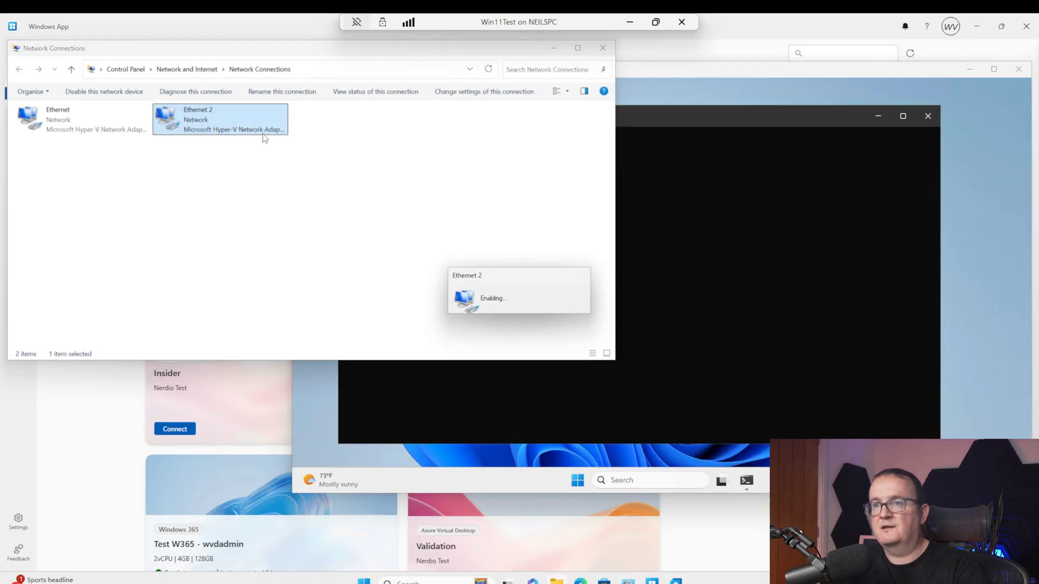
pyautogui.click(765, 245)
pyautogui.moveTo(633, 175); pyautogui.dragTo(576, 111)
pyautogui.click(69, 125)
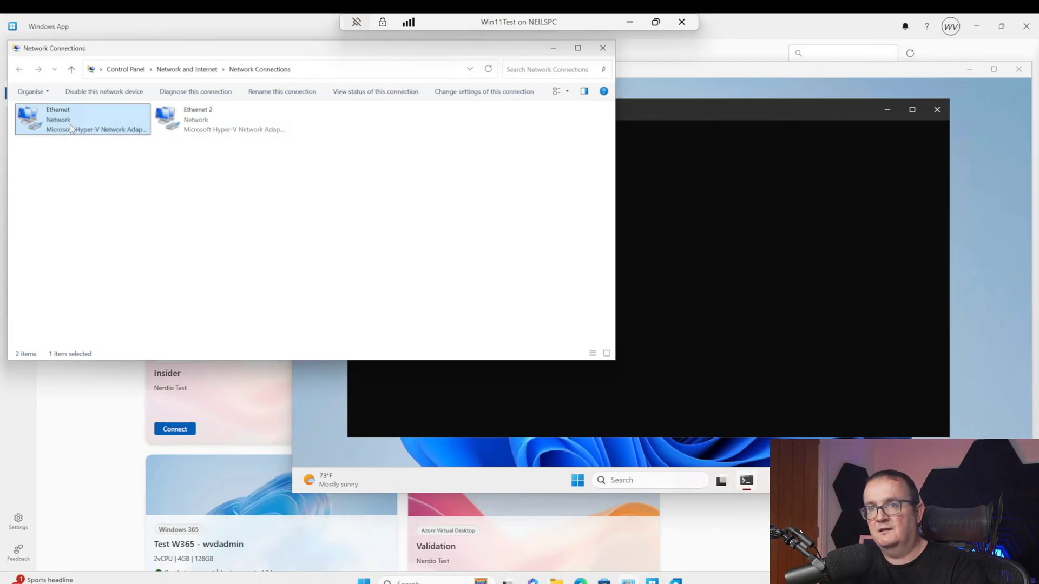
pyautogui.click(634, 165)
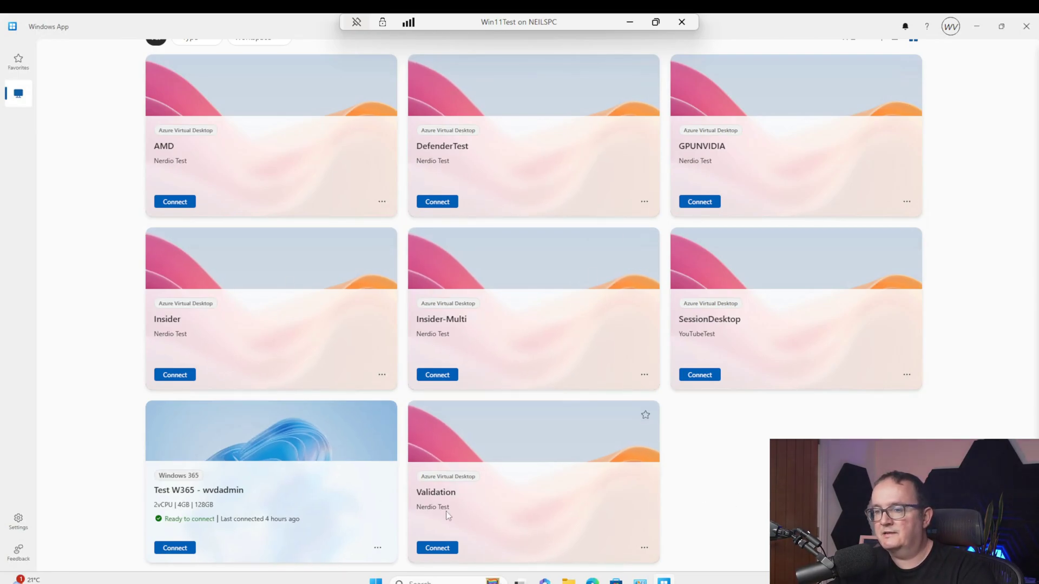
# Connect to the Validation desktop, view and close its Multipath connection details, then switch to Network Connections.
pyautogui.click(426, 544)
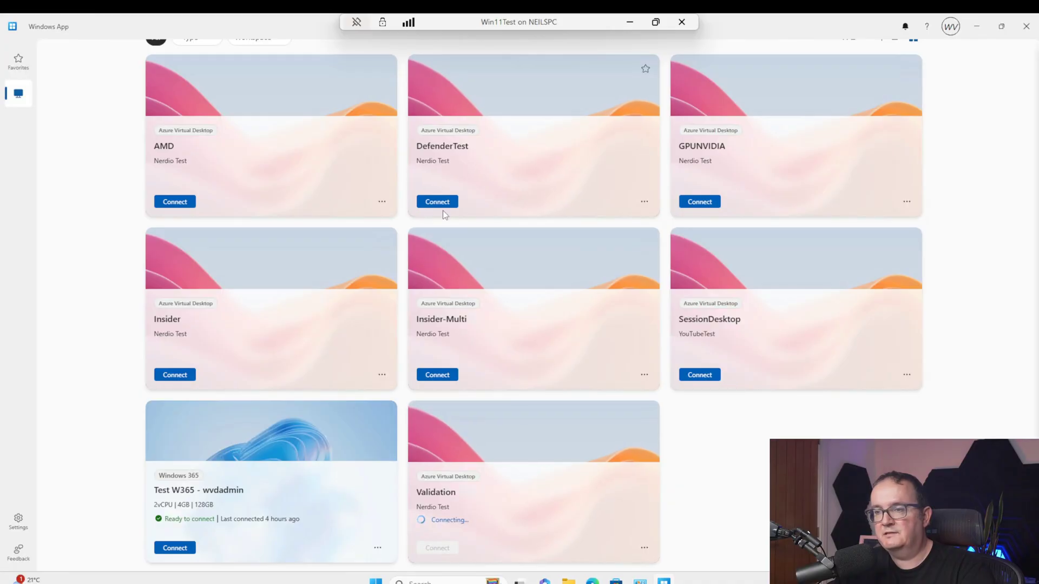
pyautogui.click(5, 22)
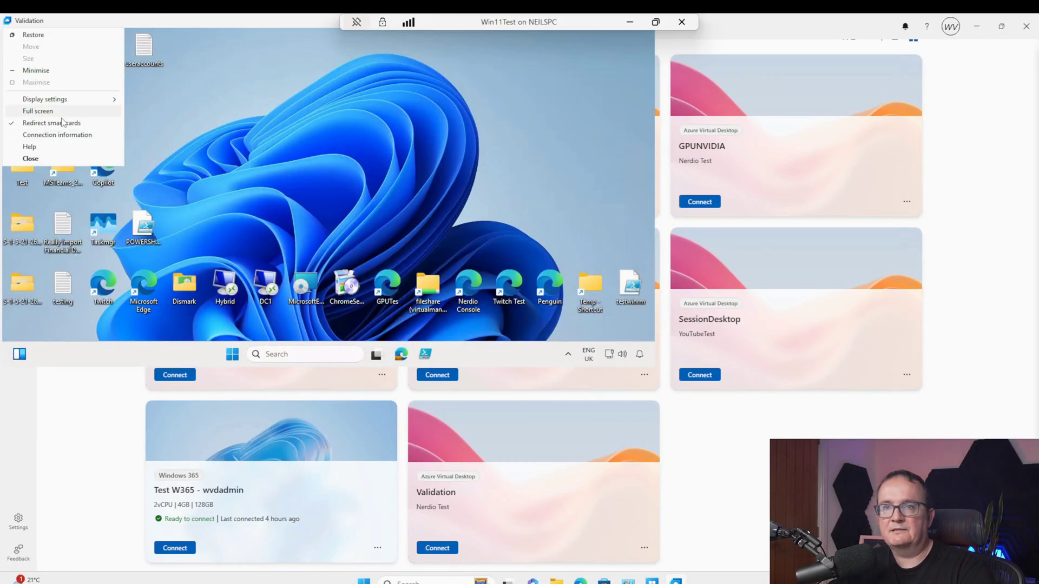
pyautogui.click(60, 136)
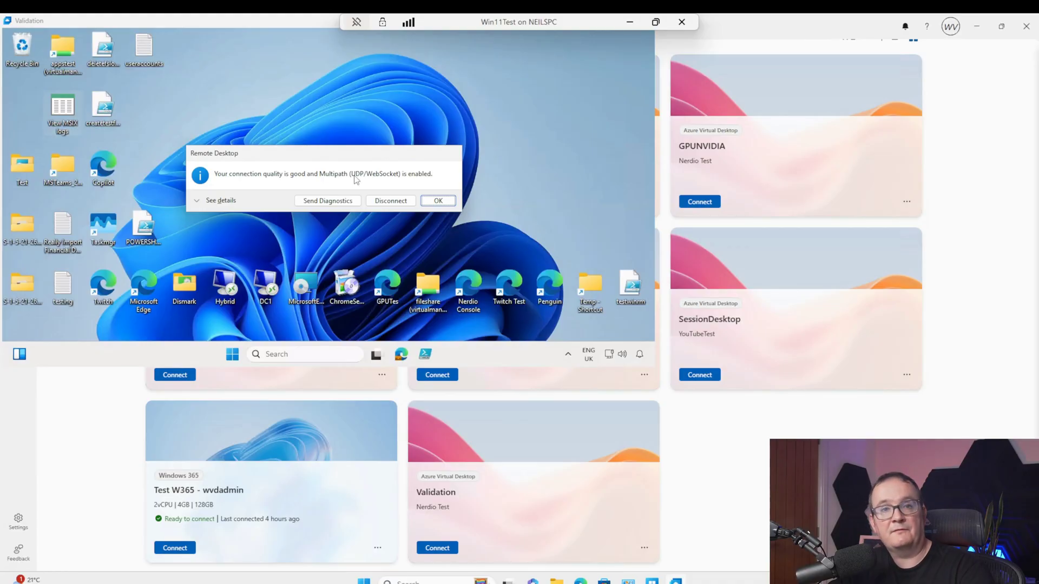
pyautogui.click(225, 200)
pyautogui.click(446, 202)
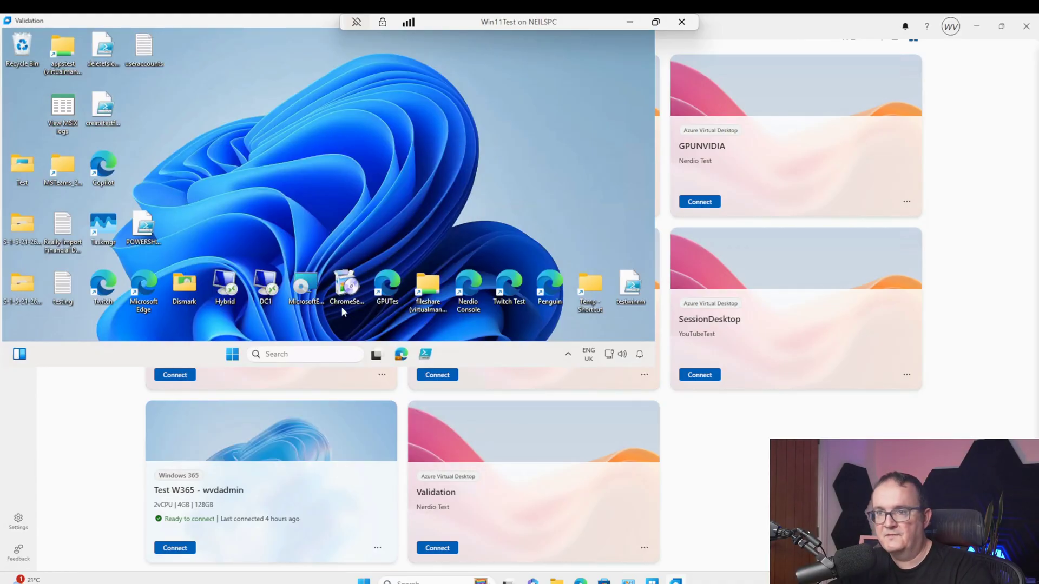
pyautogui.hotkey('alt', 'Tab')
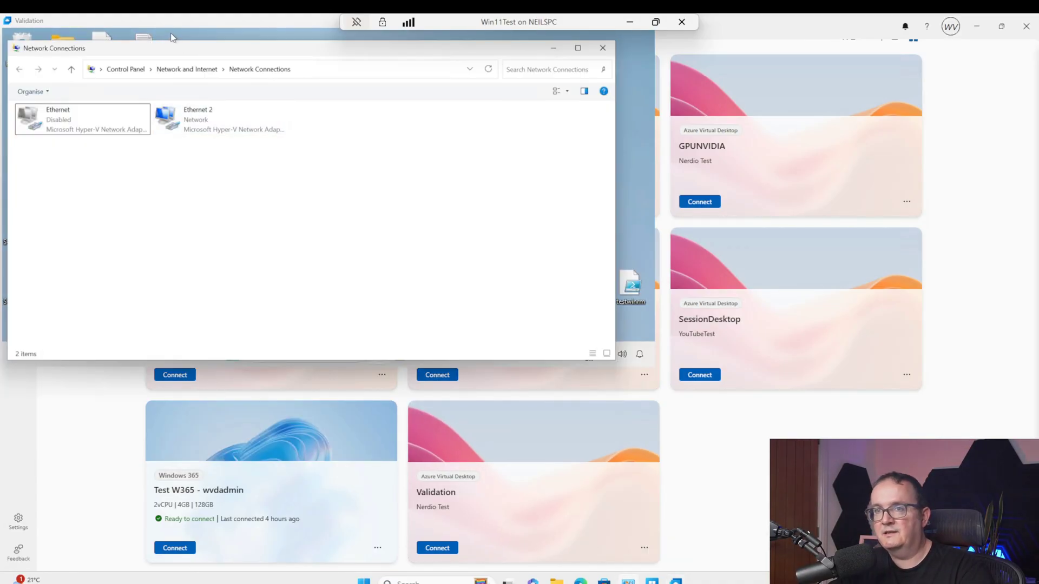
# Re-enable the disabled Ethernet adapter in the session's Network Connections window.
pyautogui.moveTo(177, 44); pyautogui.dragTo(703, 147)
pyautogui.click(727, 223)
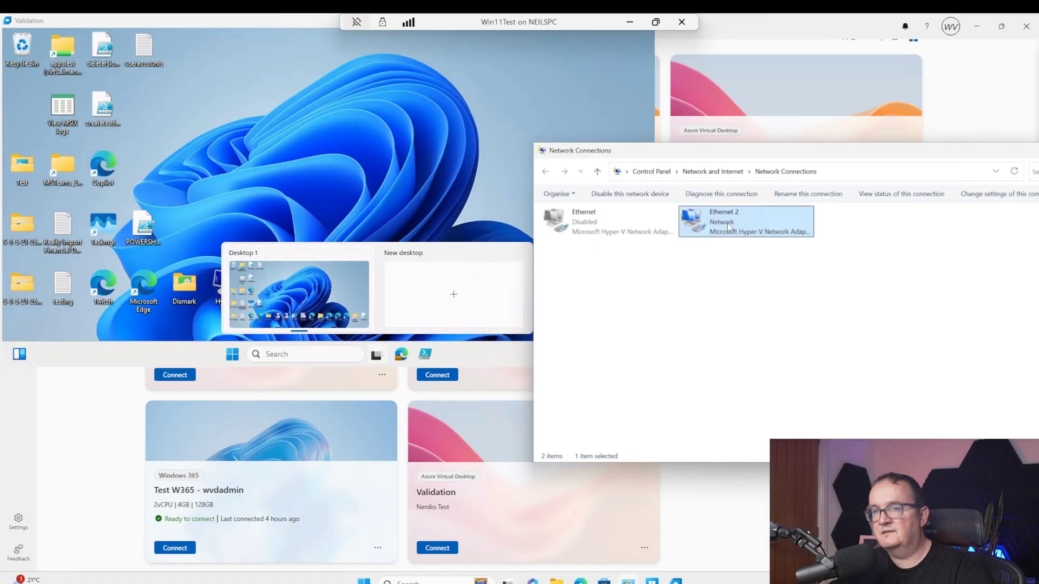
pyautogui.click(625, 213)
pyautogui.rightClick(625, 213)
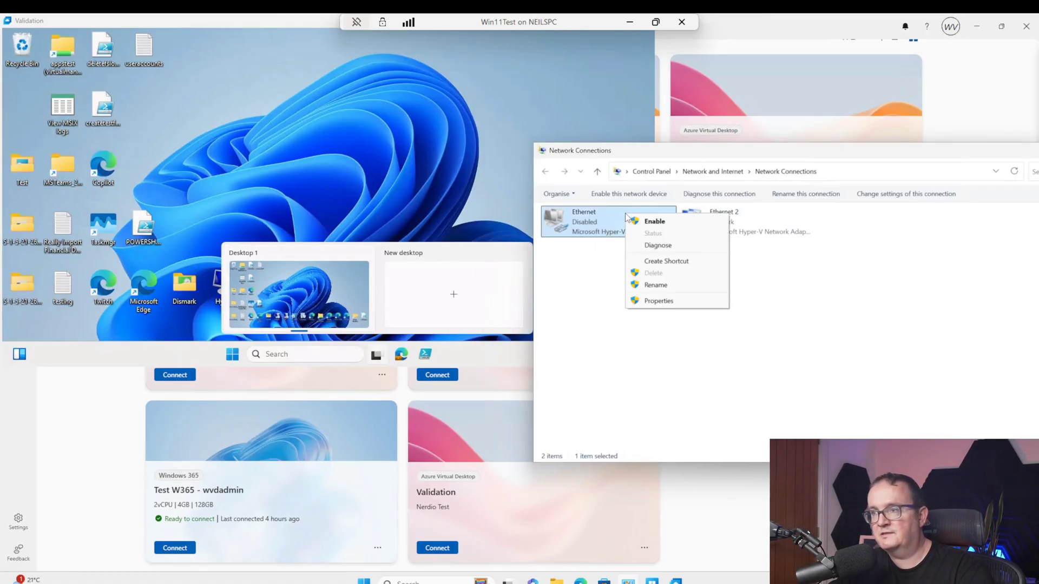
pyautogui.click(641, 220)
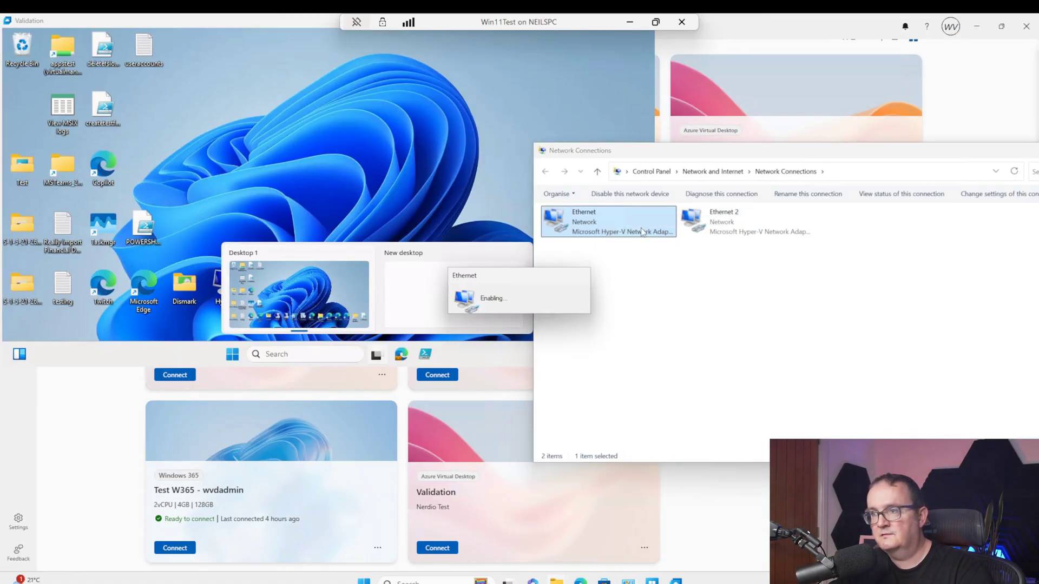
# Launch the Nerdio Console from the remote desktop shortcut to reach its Workspaces page.
pyautogui.click(618, 330)
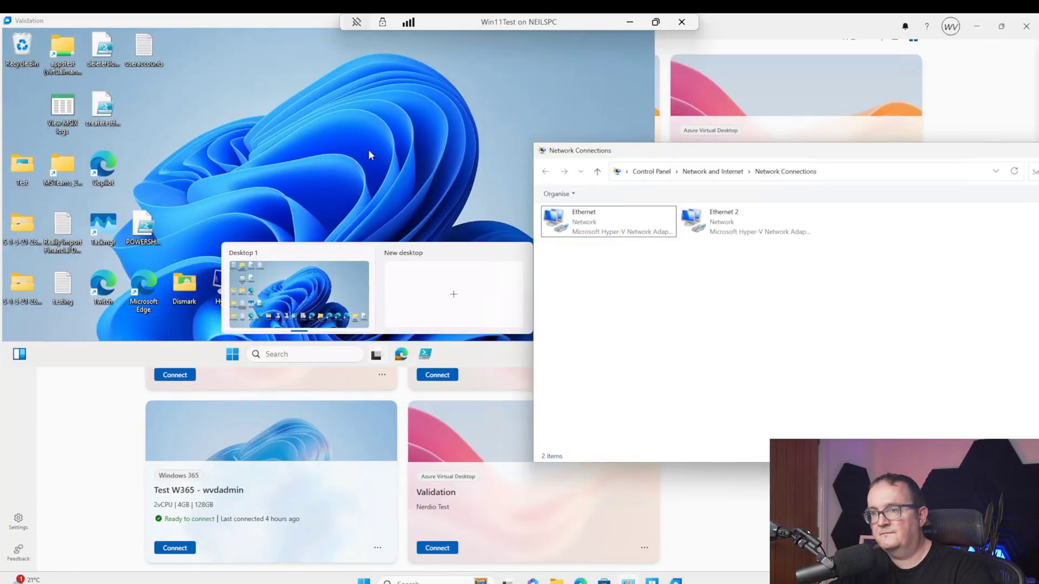
pyautogui.click(348, 145)
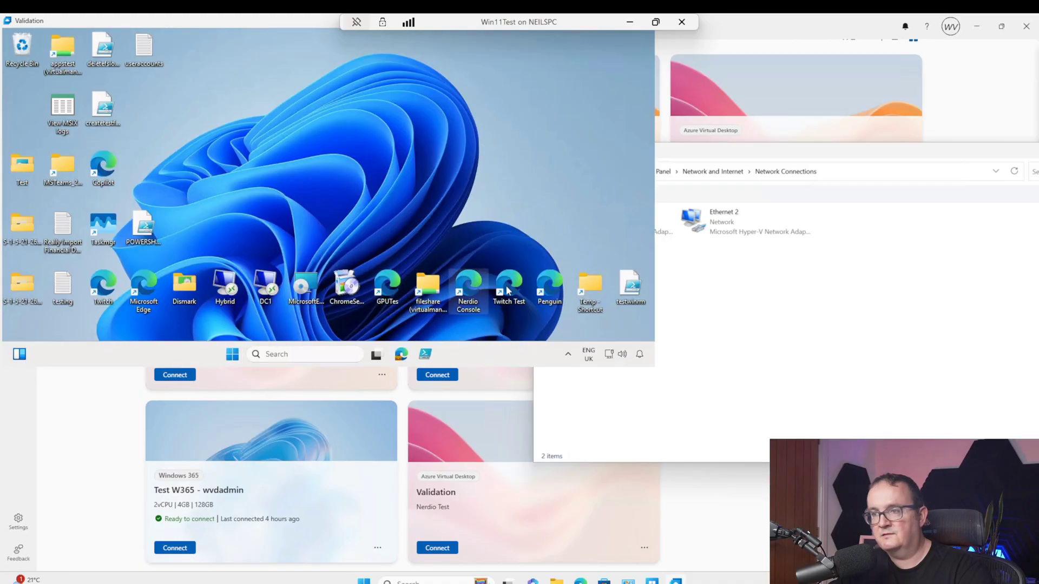
pyautogui.doubleClick(468, 289)
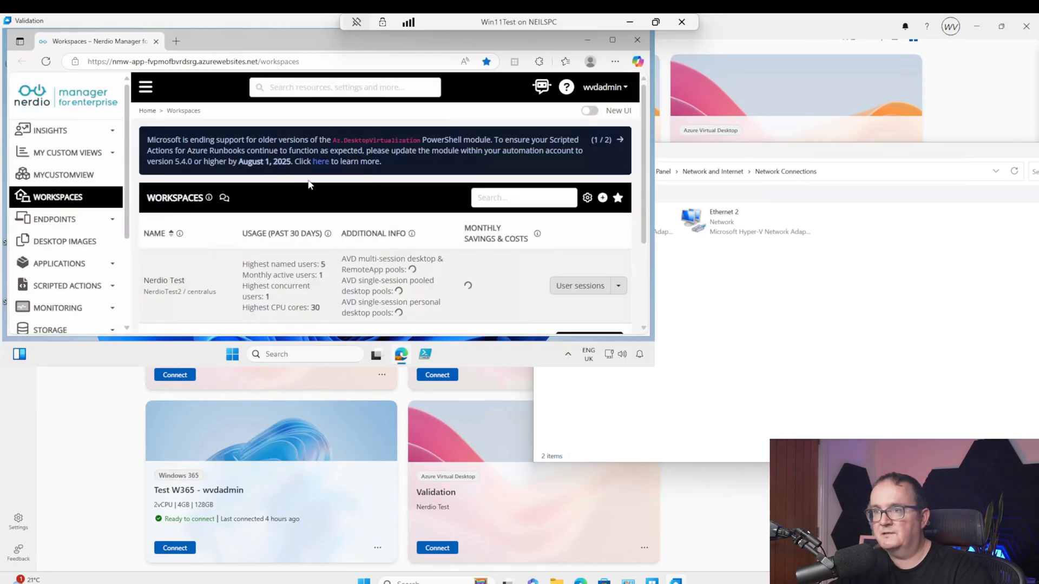
# Disable the Ethernet 2 adapter, leaving Ethernet as the only active connection.
pyautogui.click(695, 214)
pyautogui.click(725, 215)
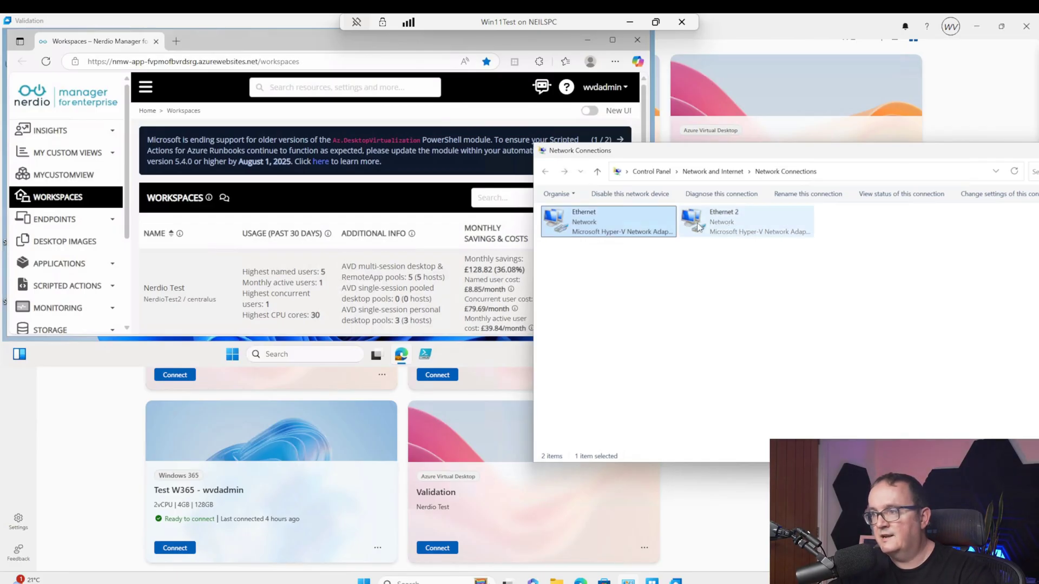
pyautogui.rightClick(698, 226)
pyautogui.click(714, 229)
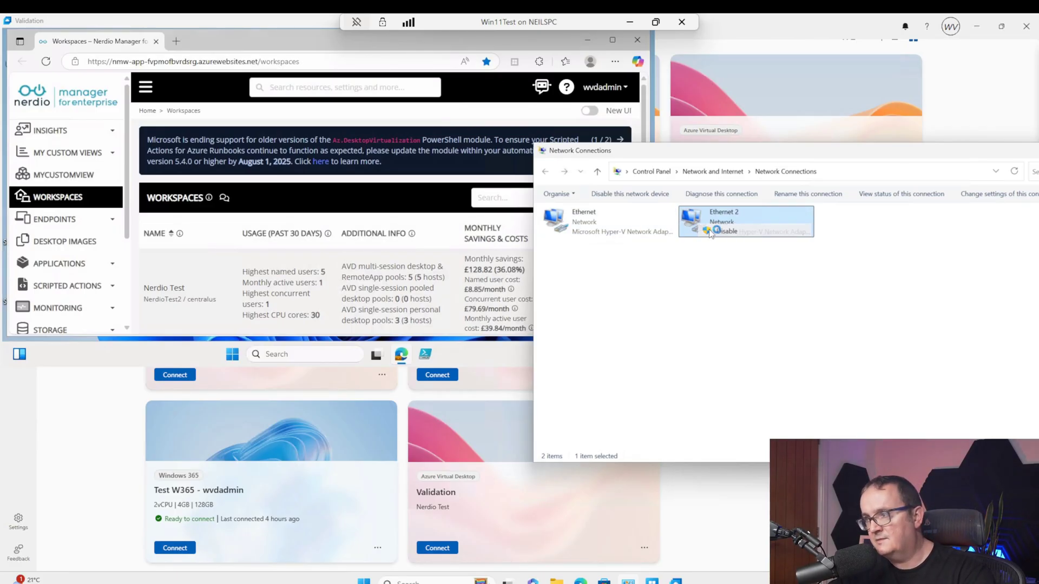
pyautogui.click(201, 73)
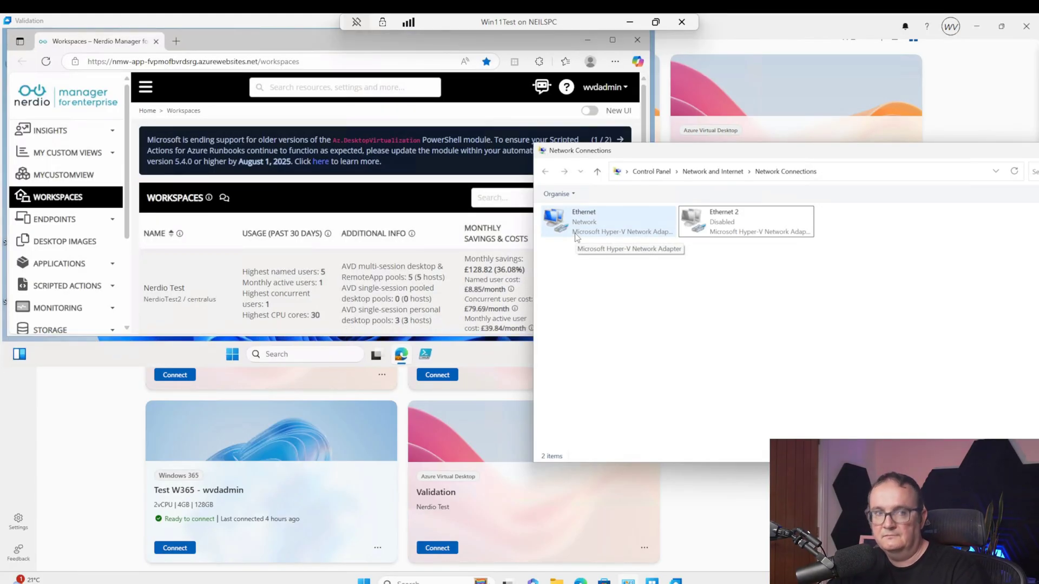
# Re-enable the Ethernet 2 adapter in Network Connections.
pyautogui.click(586, 219)
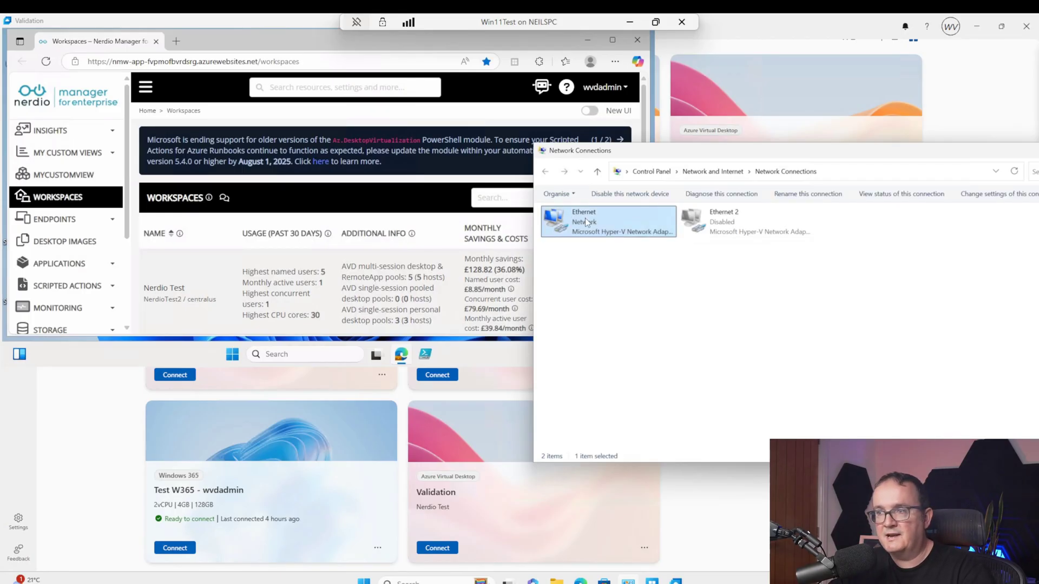
pyautogui.rightClick(730, 223)
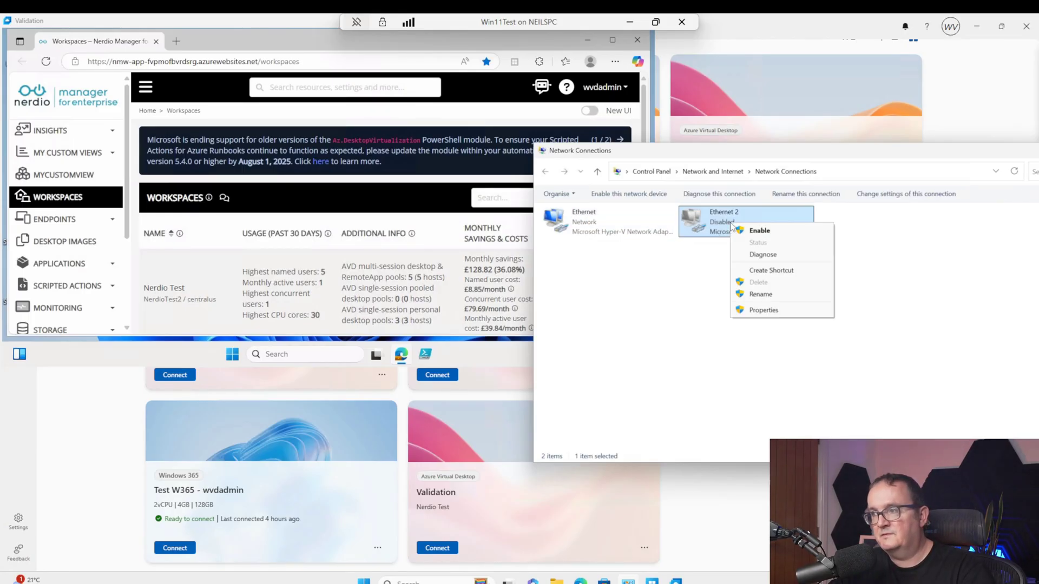
pyautogui.click(759, 231)
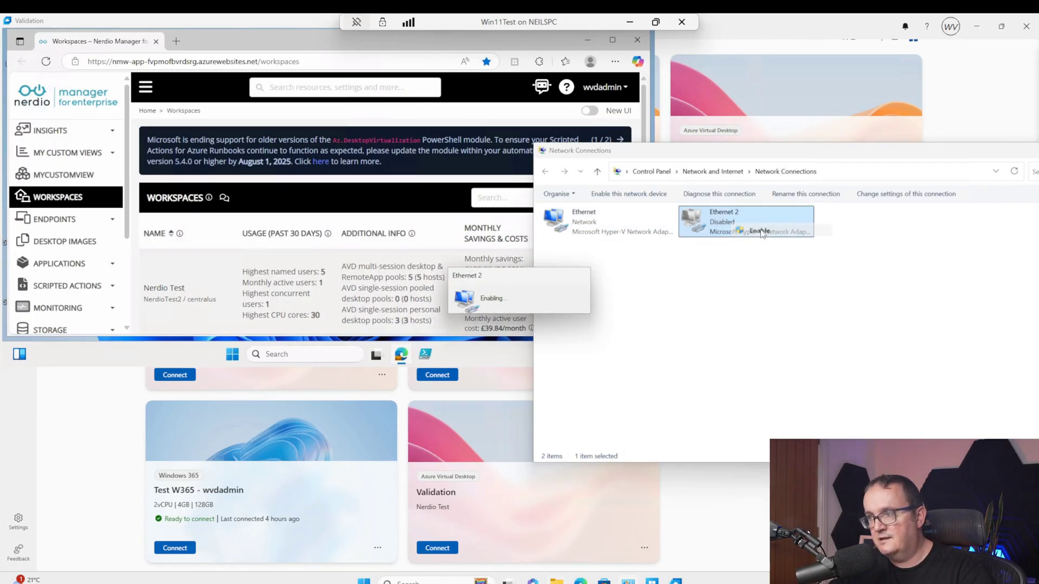
pyautogui.click(753, 265)
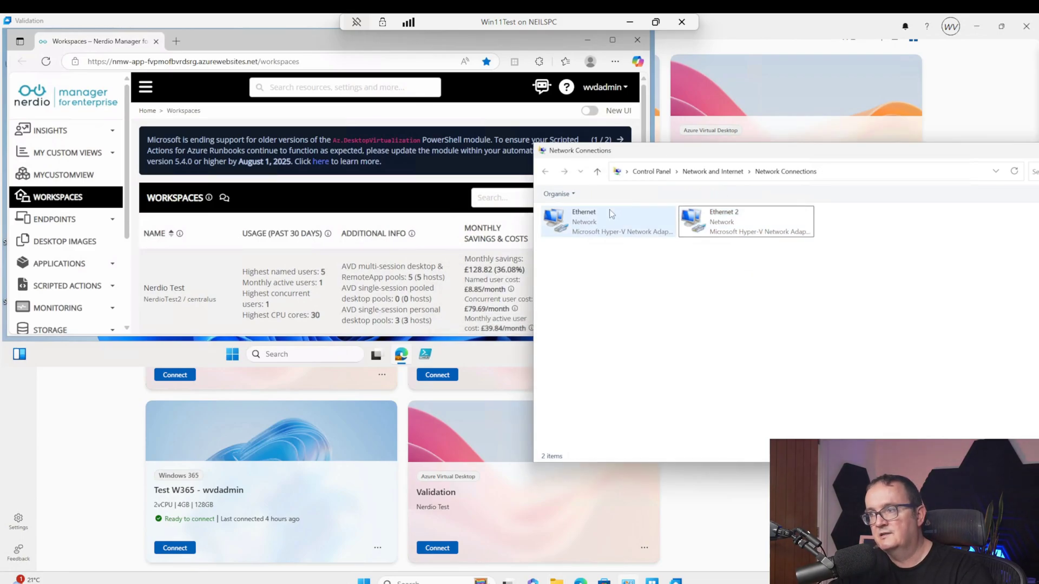
# Disable the Ethernet adapter and return to the Nerdio Console session window.
pyautogui.click(790, 214)
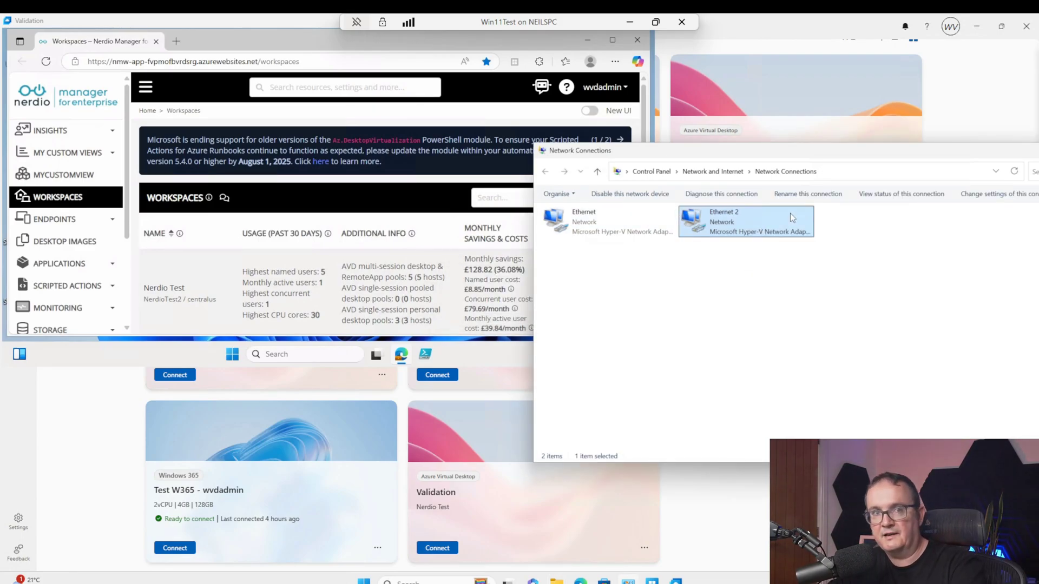
pyautogui.click(612, 214)
pyautogui.rightClick(612, 213)
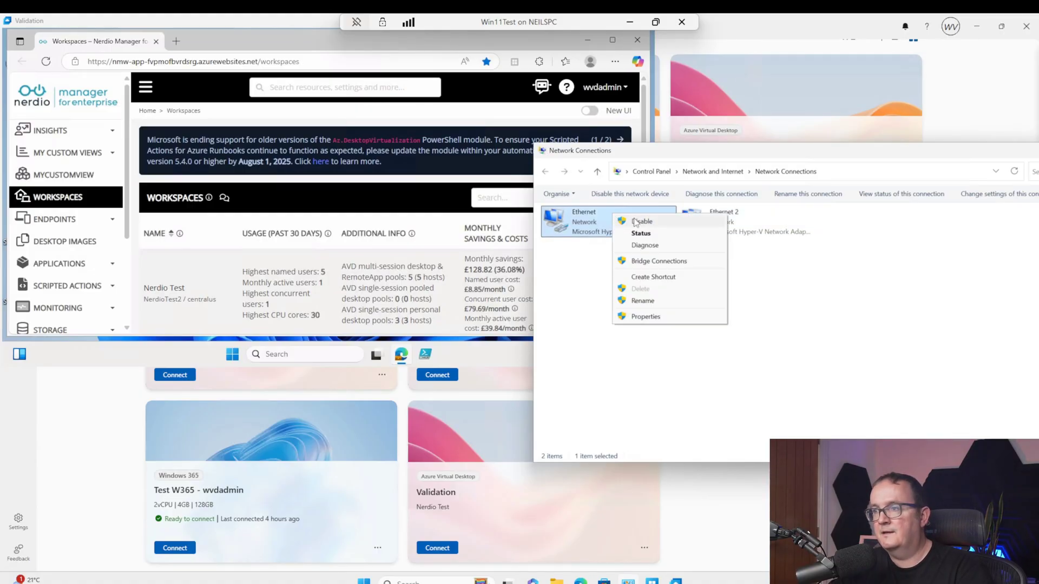
pyautogui.click(379, 189)
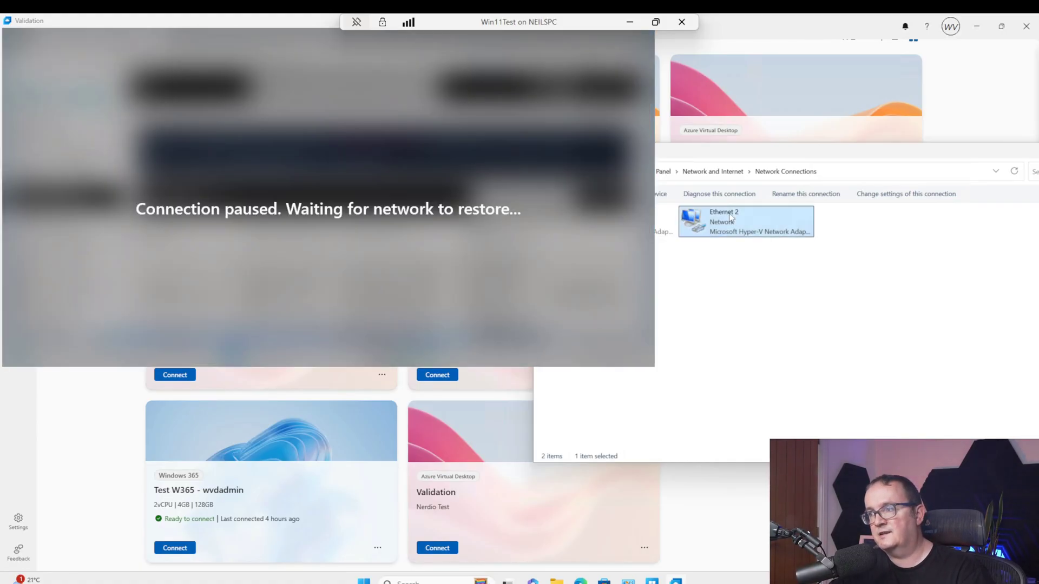
pyautogui.click(724, 215)
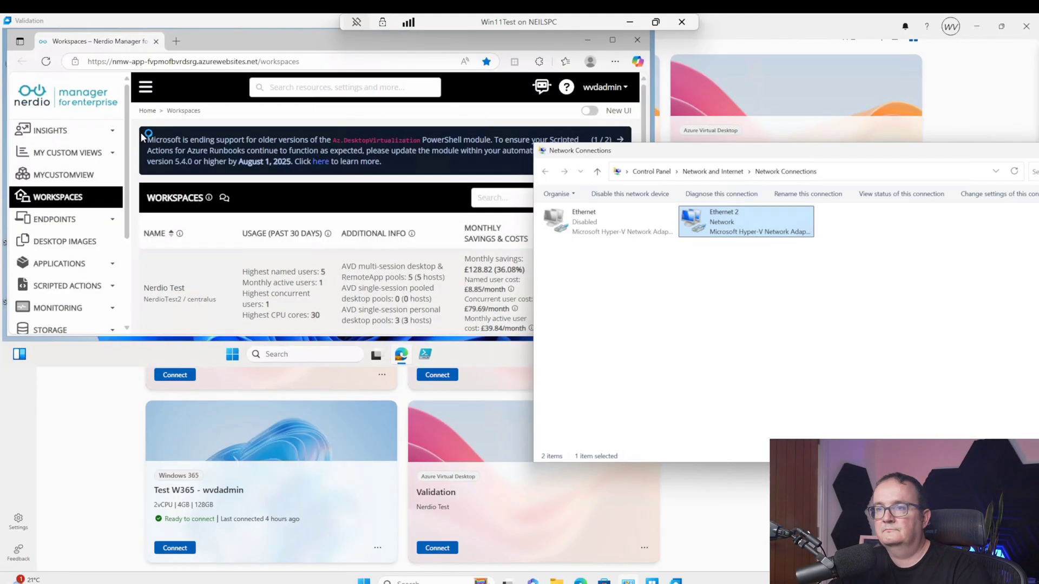
pyautogui.click(79, 199)
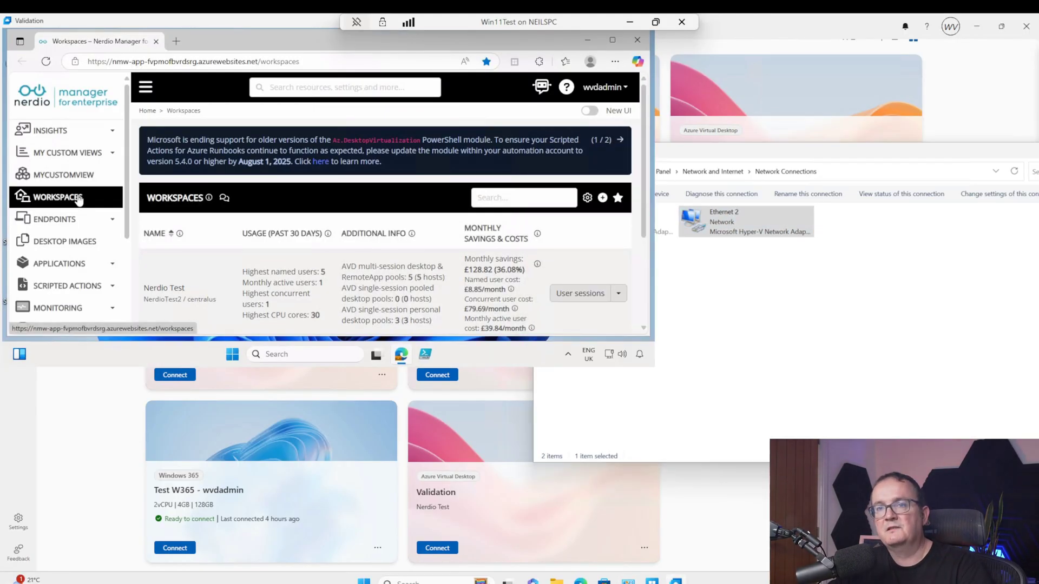